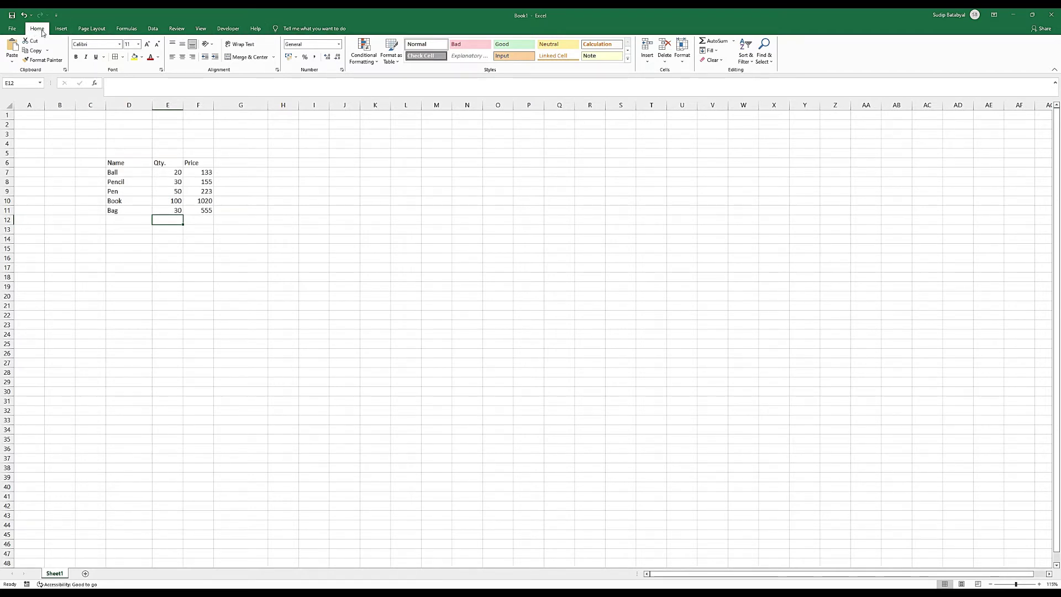
- Browse the ribbon tabs from Insert to Help, view the Help pane, then return to Home
click(61, 29)
click(92, 28)
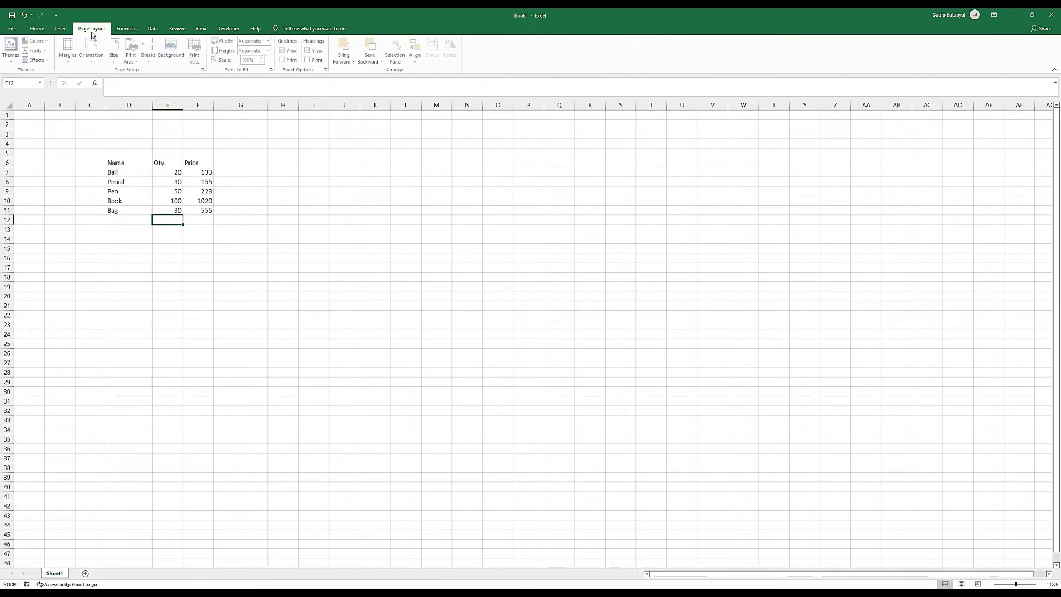
click(126, 29)
click(153, 29)
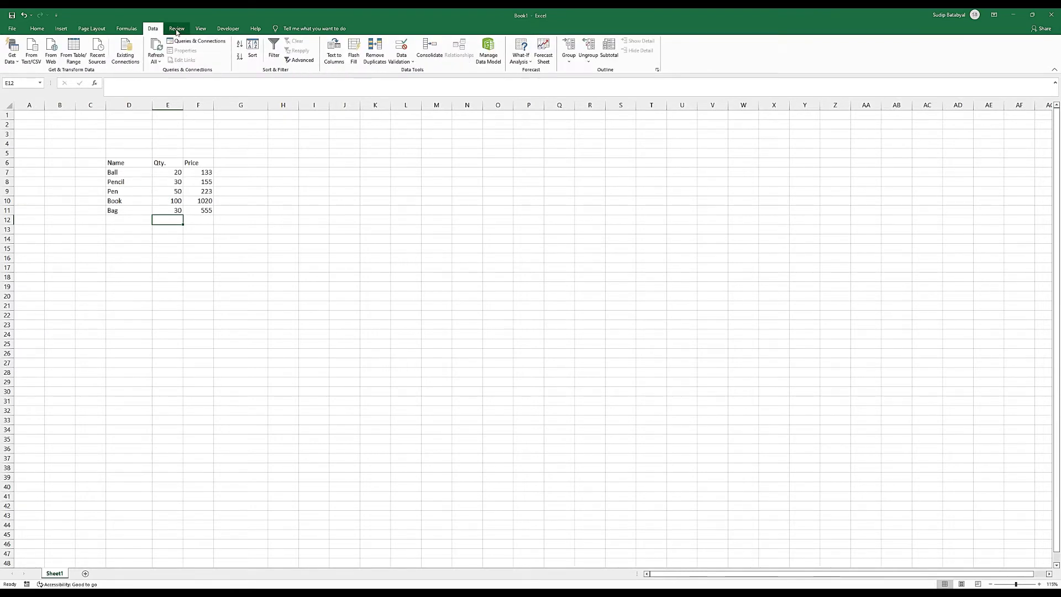
click(177, 28)
click(200, 29)
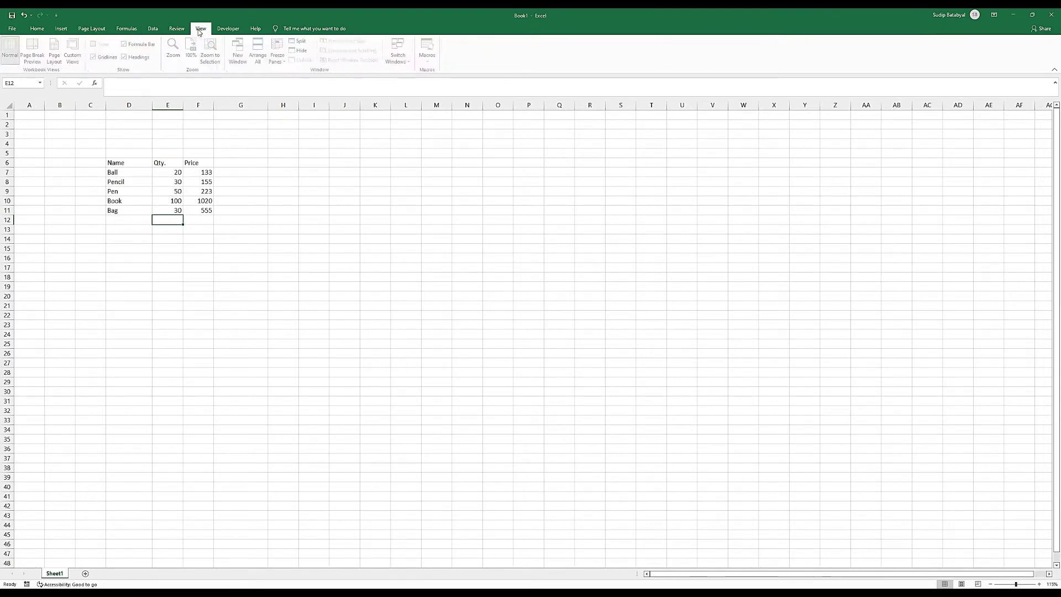
click(228, 29)
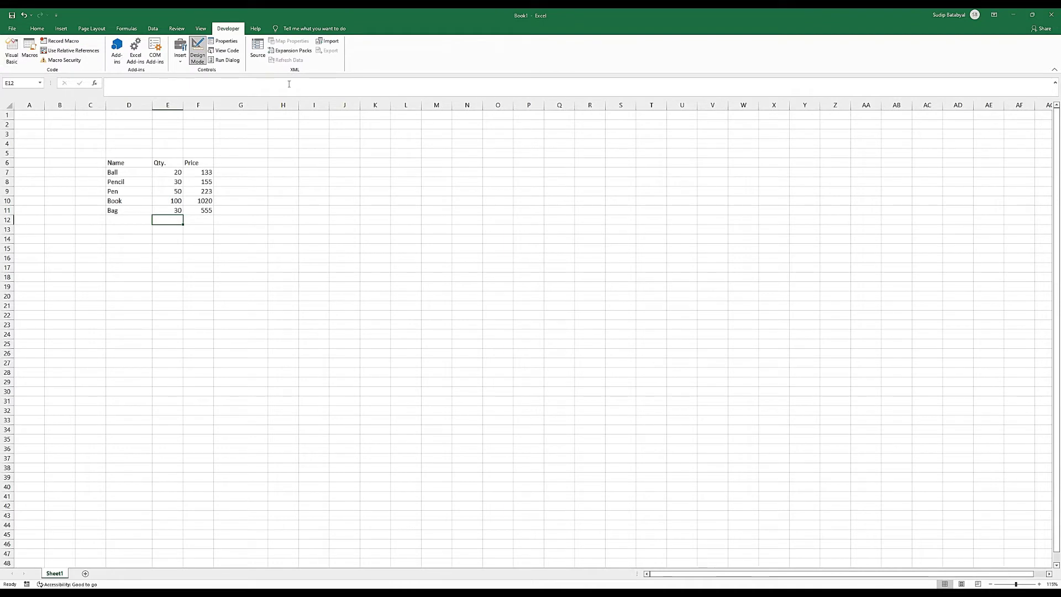
click(255, 29)
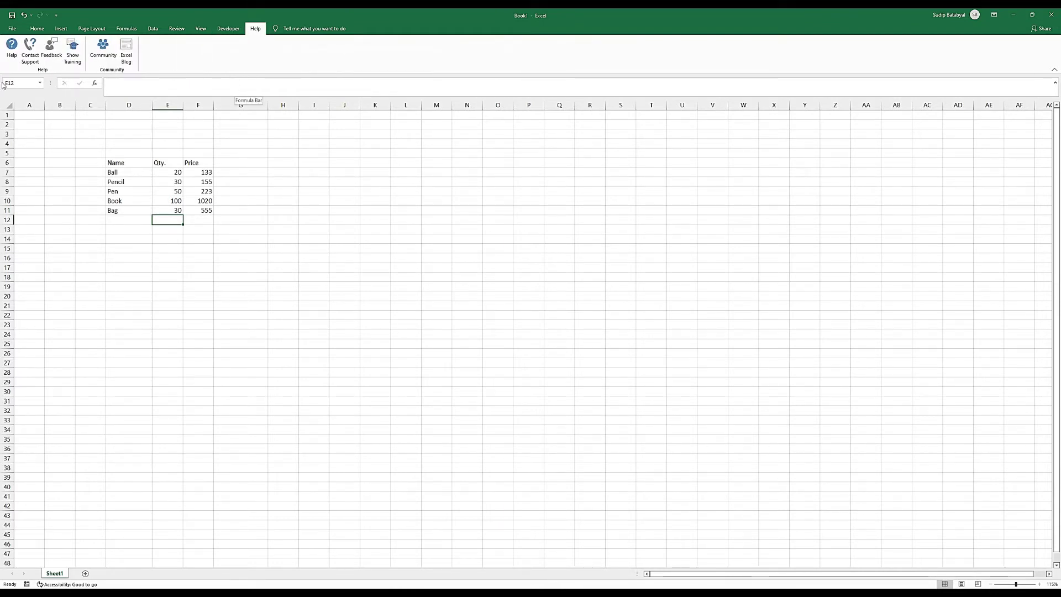
click(11, 47)
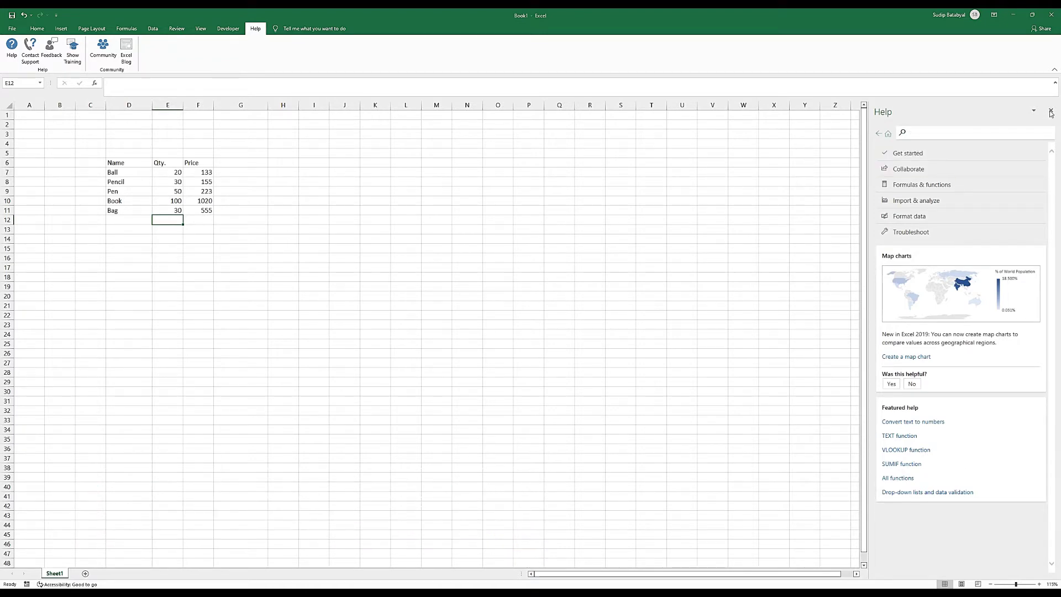
click(1051, 113)
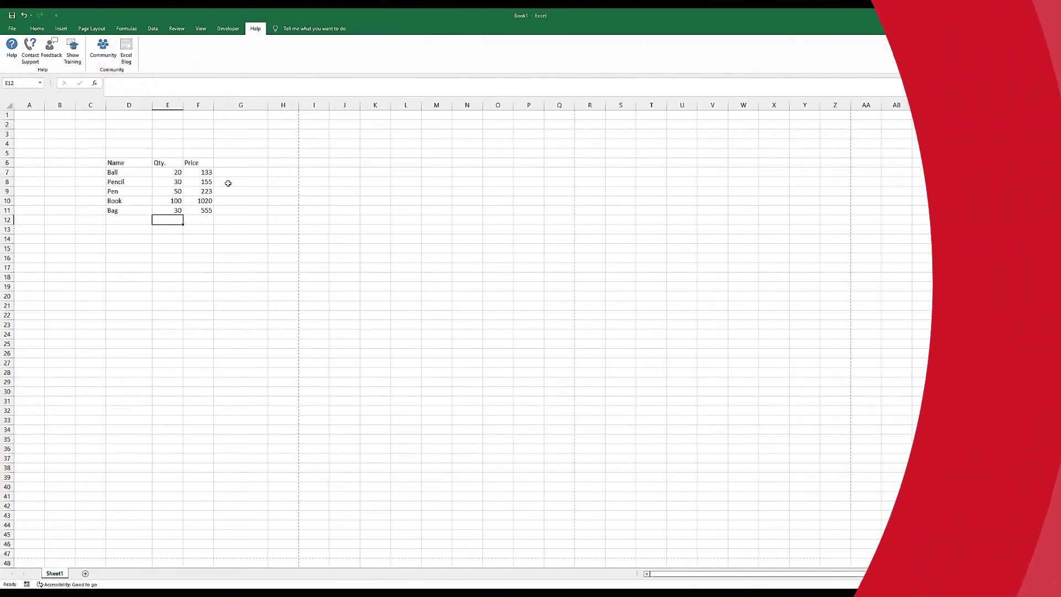
click(37, 28)
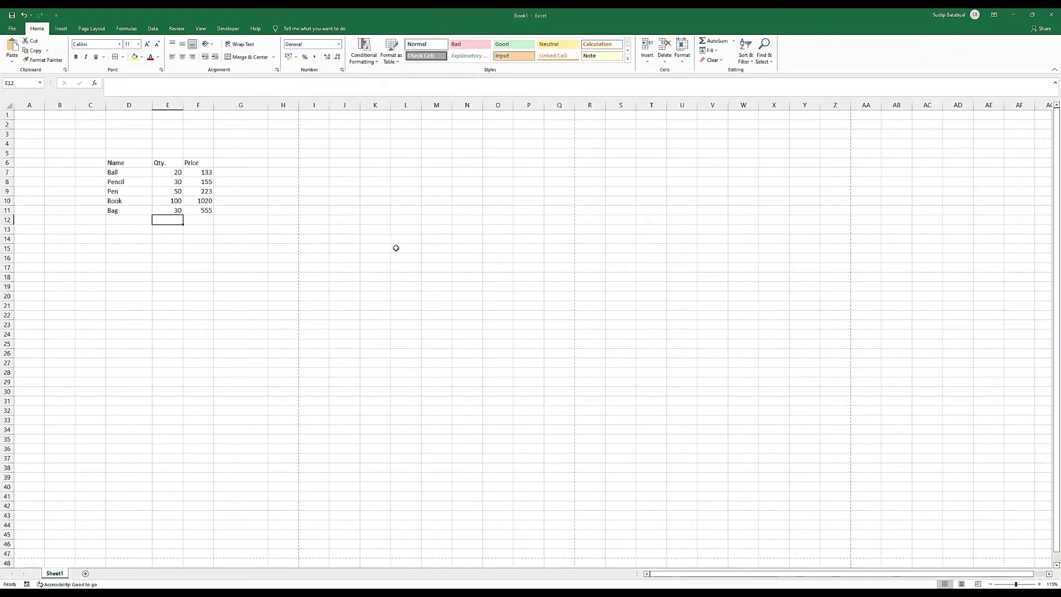
- Select the table's names D7:D11, quantities E7:E11 and prices F7:F11 in turn
click(246, 297)
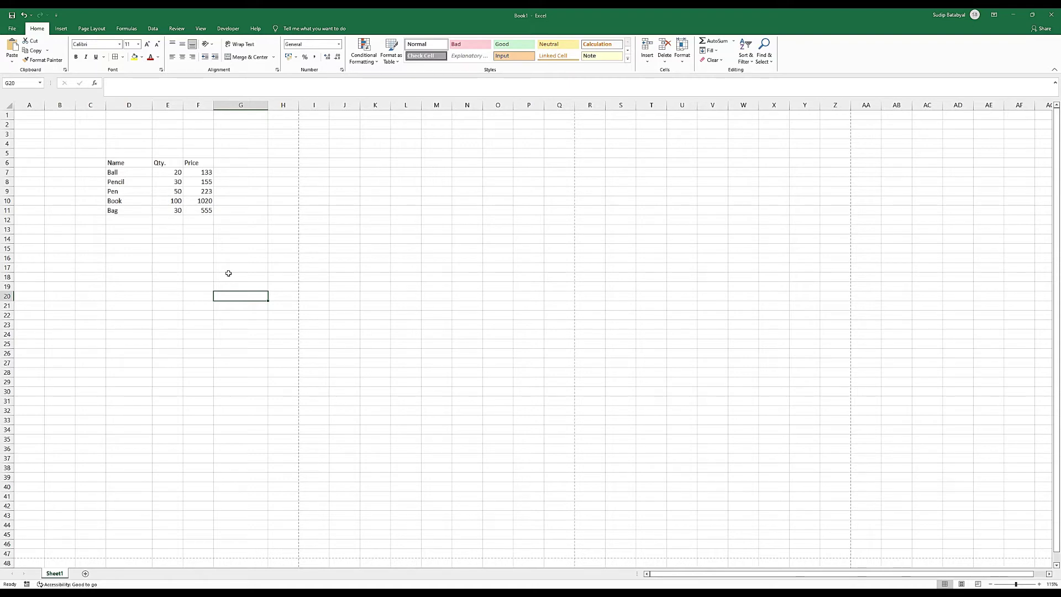
click(154, 250)
click(169, 221)
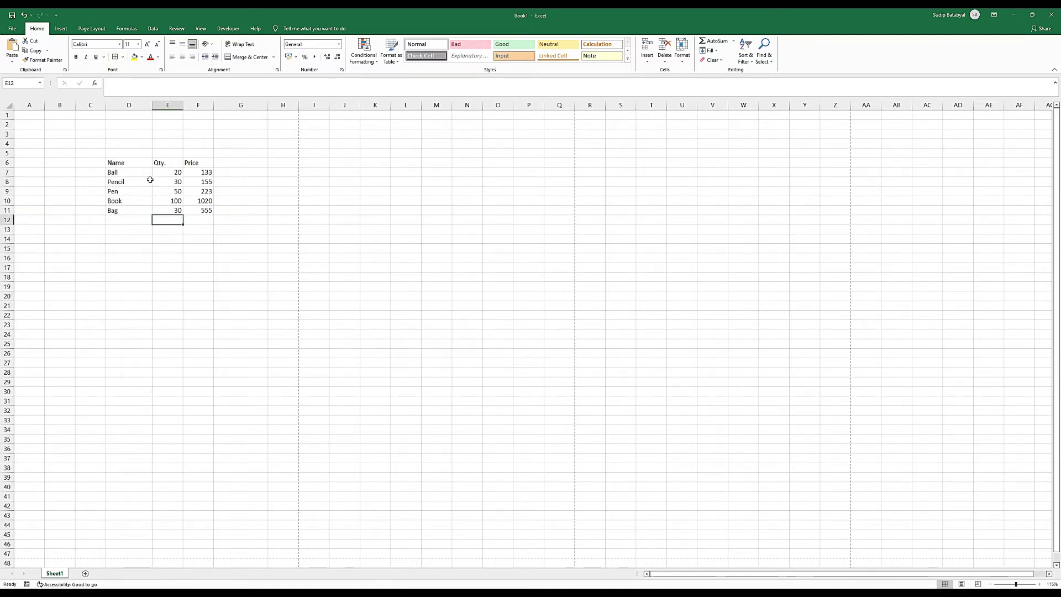
mouse_move(109, 162)
mouse_down()
mouse_move(210, 204)
mouse_move(207, 216)
mouse_up()
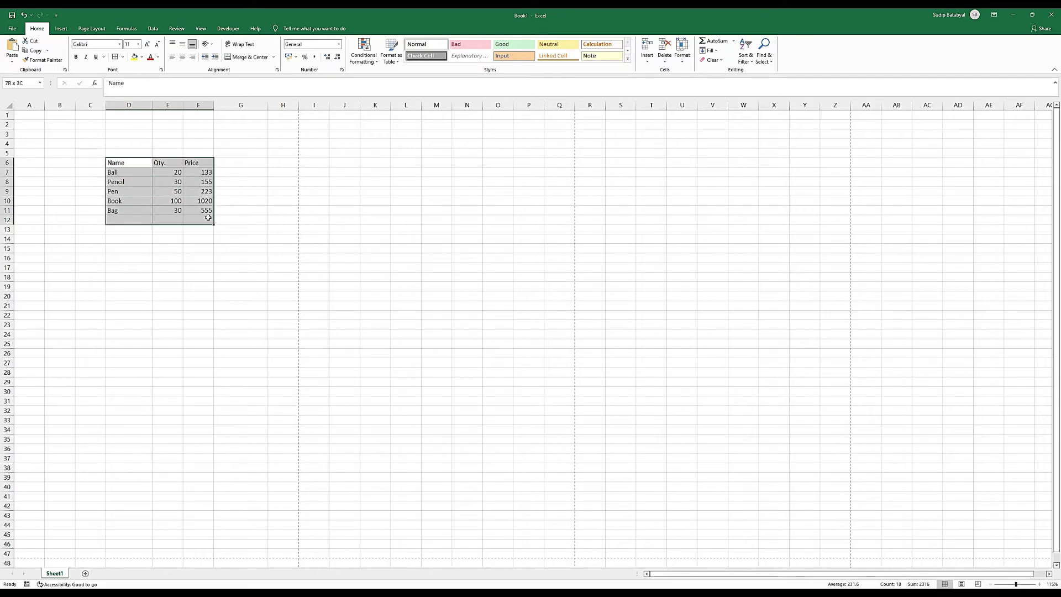
click(123, 185)
drag(122, 173, 125, 211)
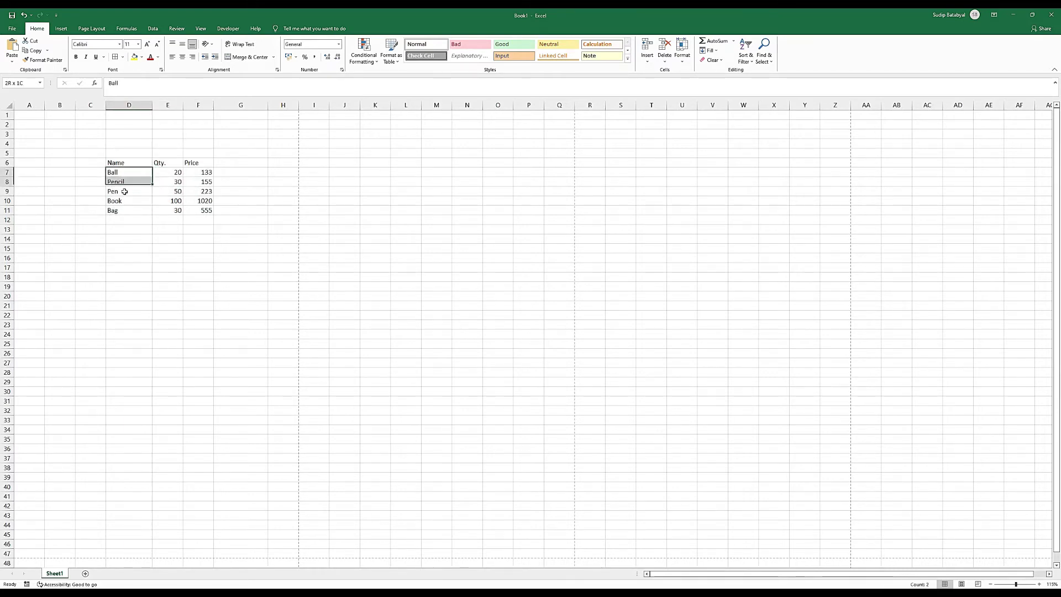
drag(171, 173, 174, 210)
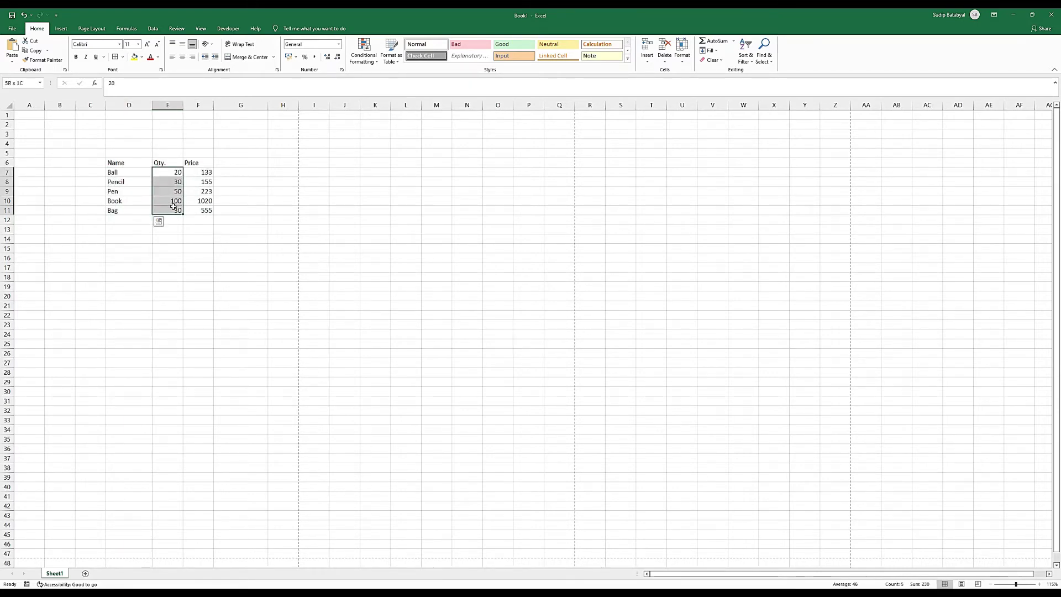
drag(199, 172, 204, 210)
click(202, 232)
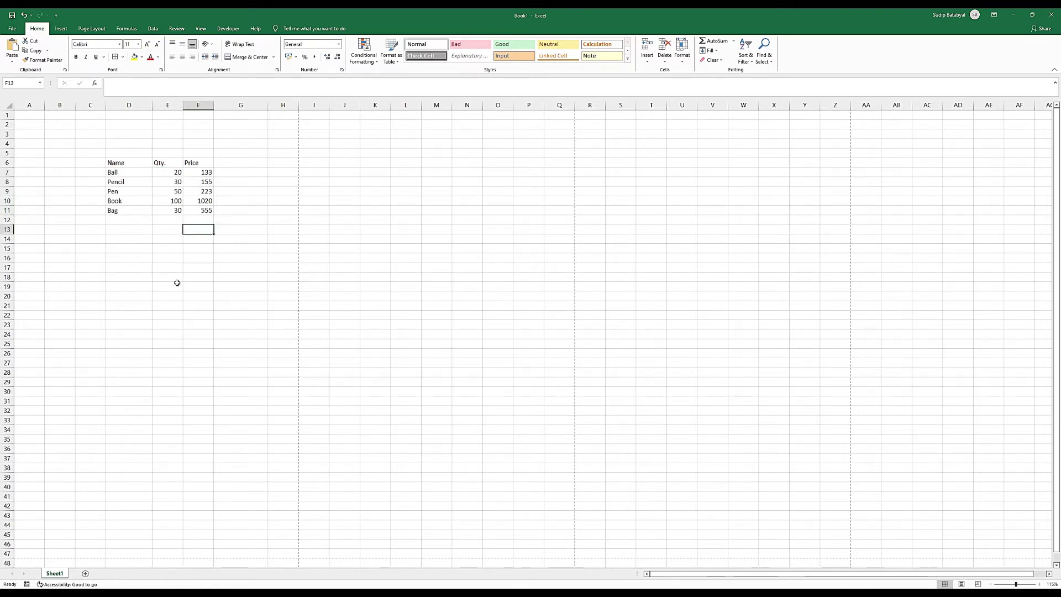
- Zoom the worksheet in to about 235%
scroll(182, 282, up, 1)
scroll(180, 281, up, 3)
scroll(176, 282, up, 1)
scroll(176, 282, up, 1)
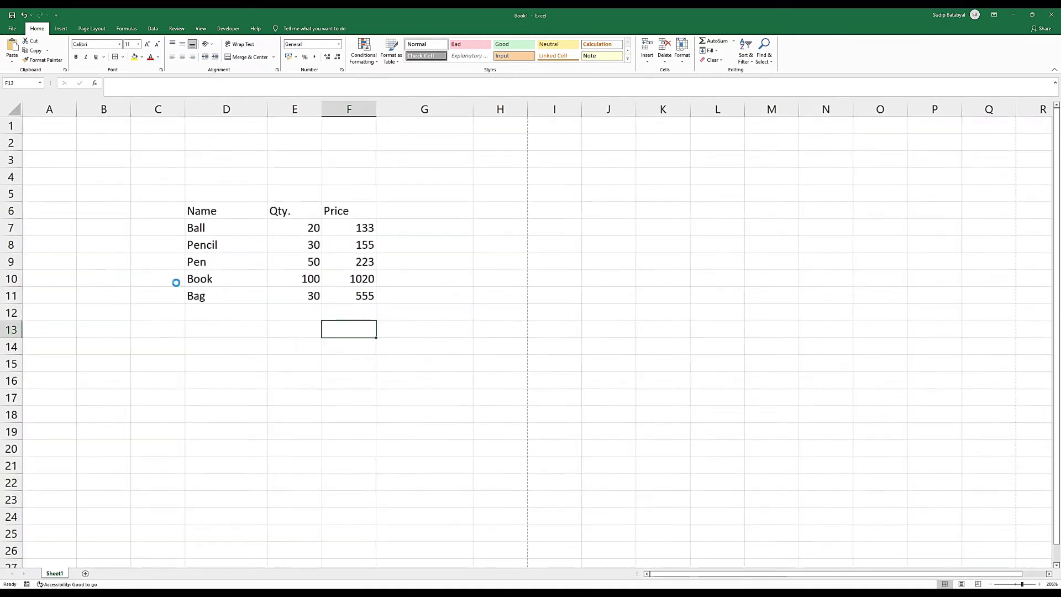
scroll(176, 283, up, 1)
scroll(177, 283, up, 1)
scroll(176, 282, up, 1)
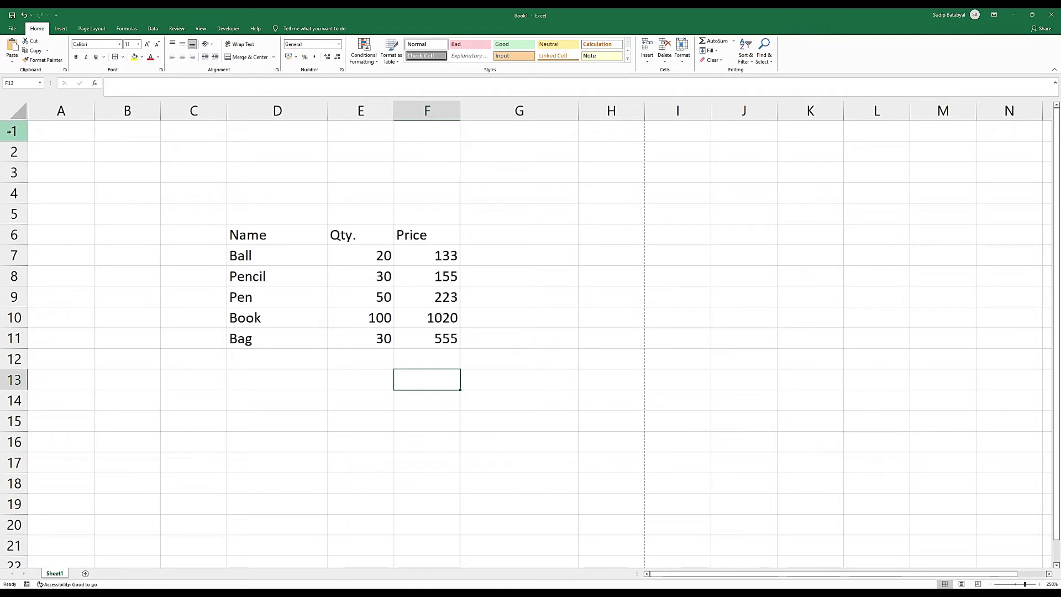
- Select row 1 and columns A to C, then settle on cell E12 below the quantities
click(10, 131)
click(77, 110)
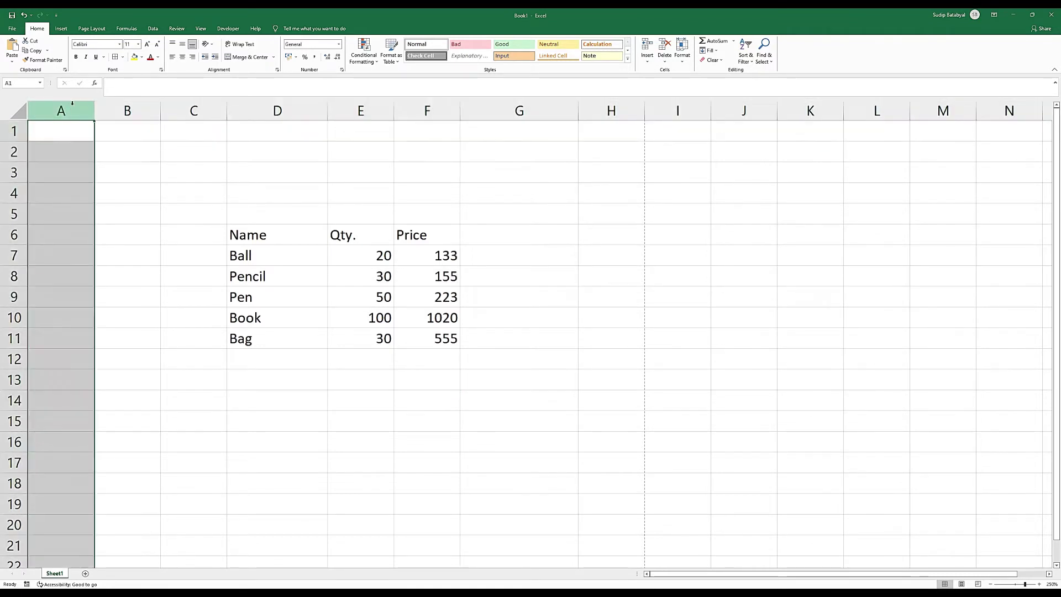
click(121, 105)
click(169, 108)
click(362, 358)
ctrl+scroll(370, 358, down, 1)
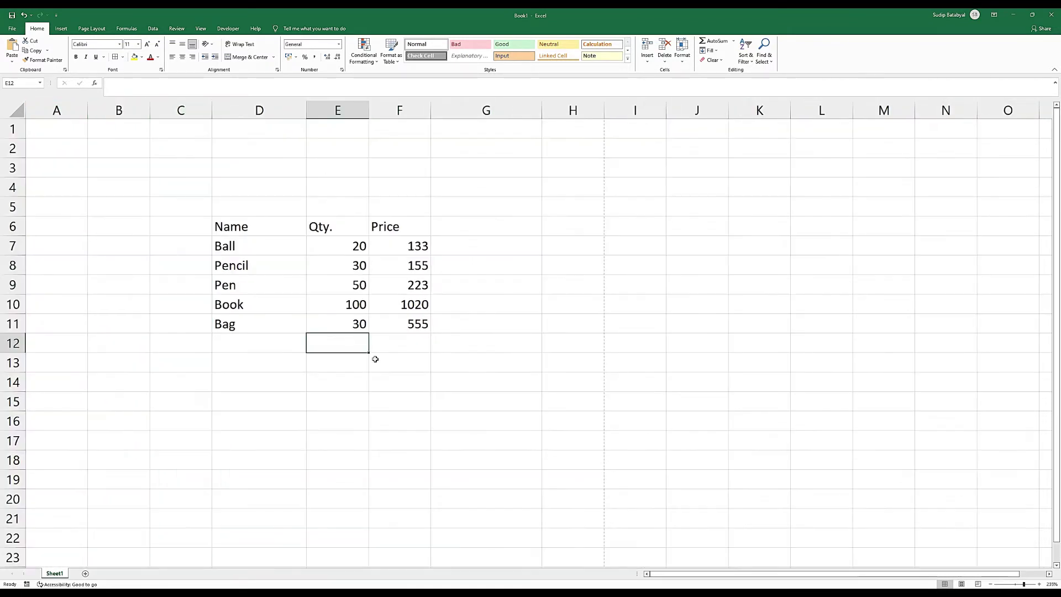
click(330, 373)
click(334, 339)
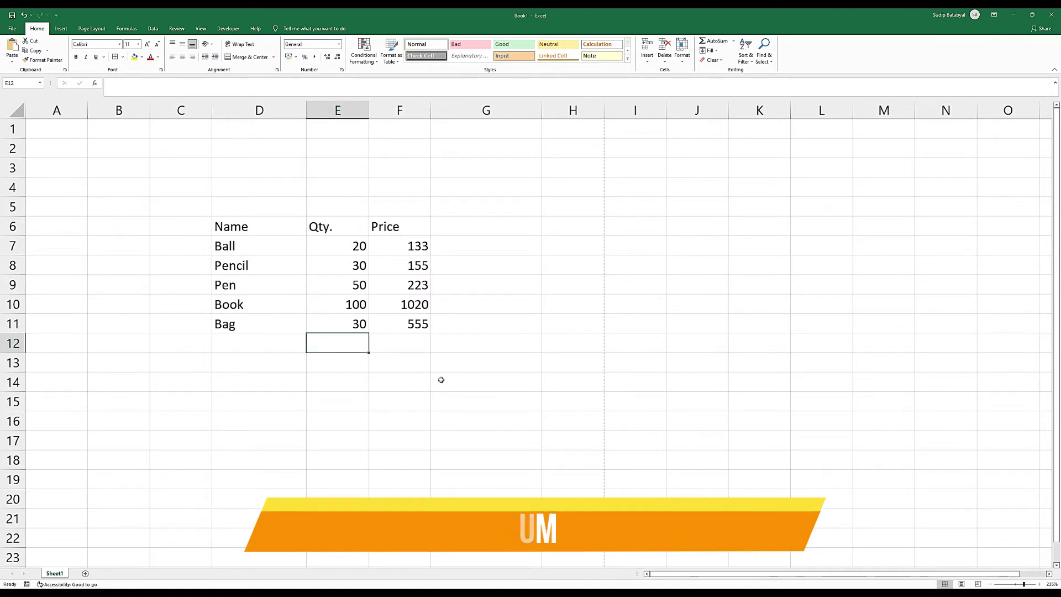
- Select cell F12 directly beneath the Price values
click(401, 346)
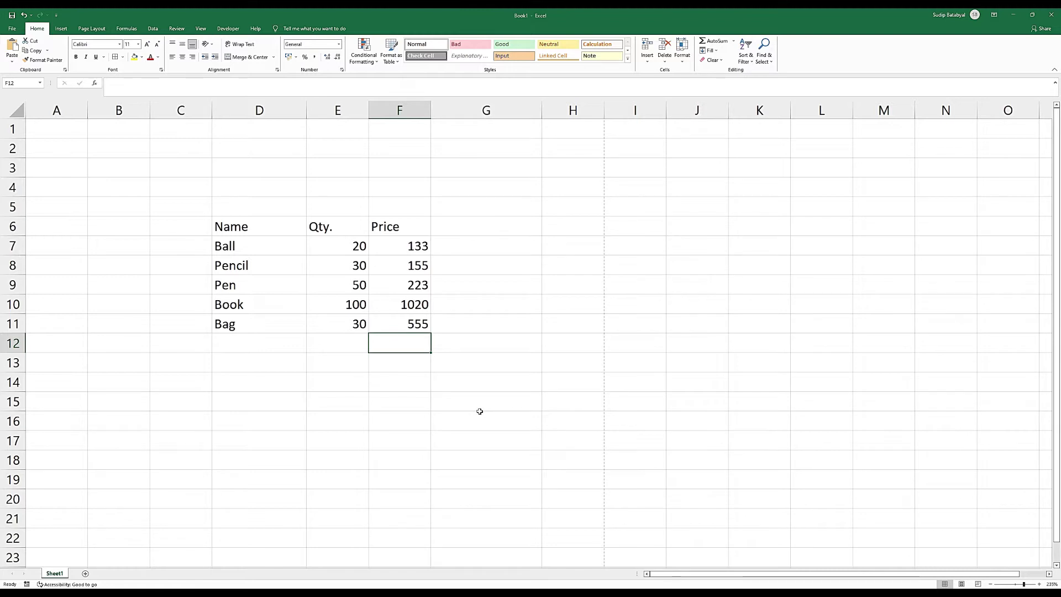
- Enter =SUM(F7:F11) in F12 so the prices total 2086
text(=)
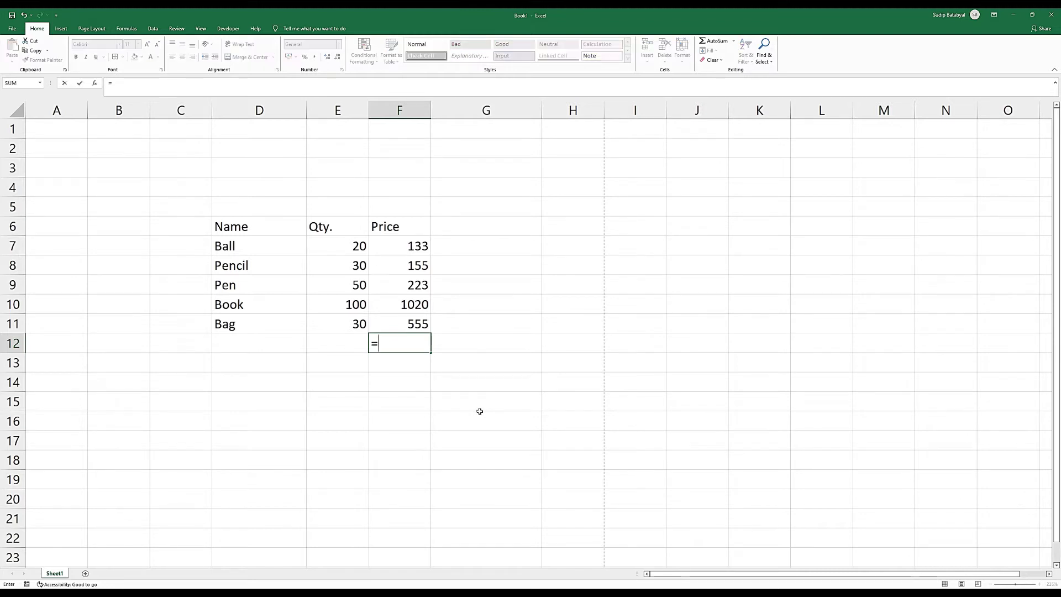
key(BackSpace)
text(+)
key(BackSpace)
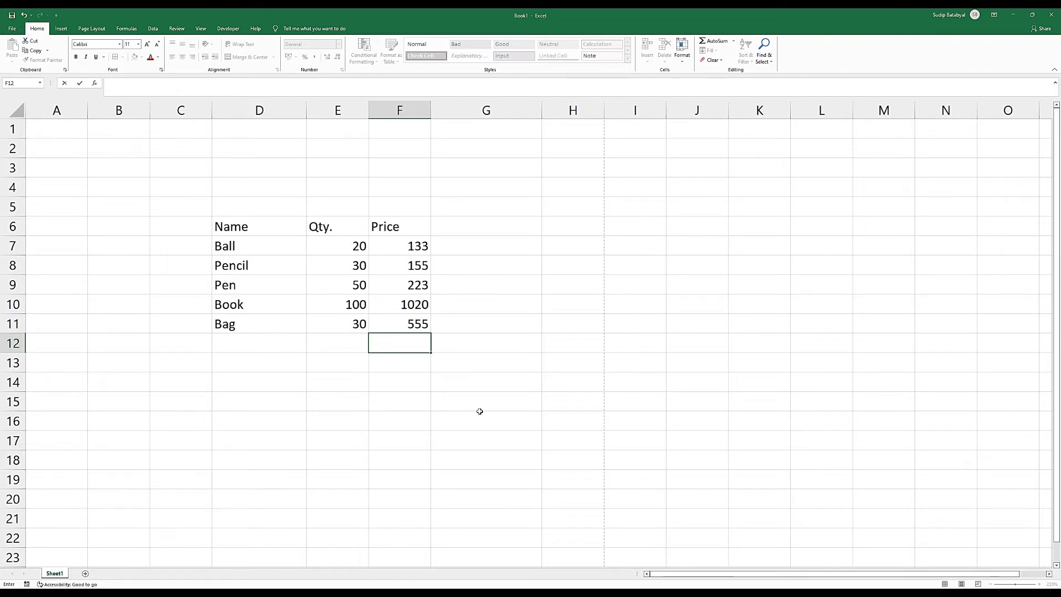
text(+)
key(BackSpace)
text(=)
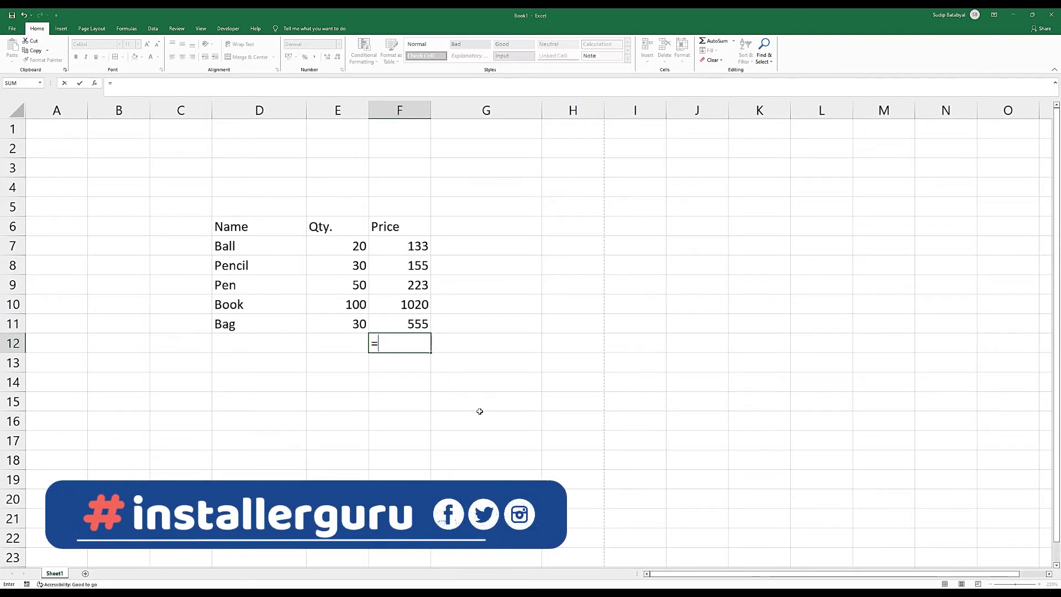
text(su)
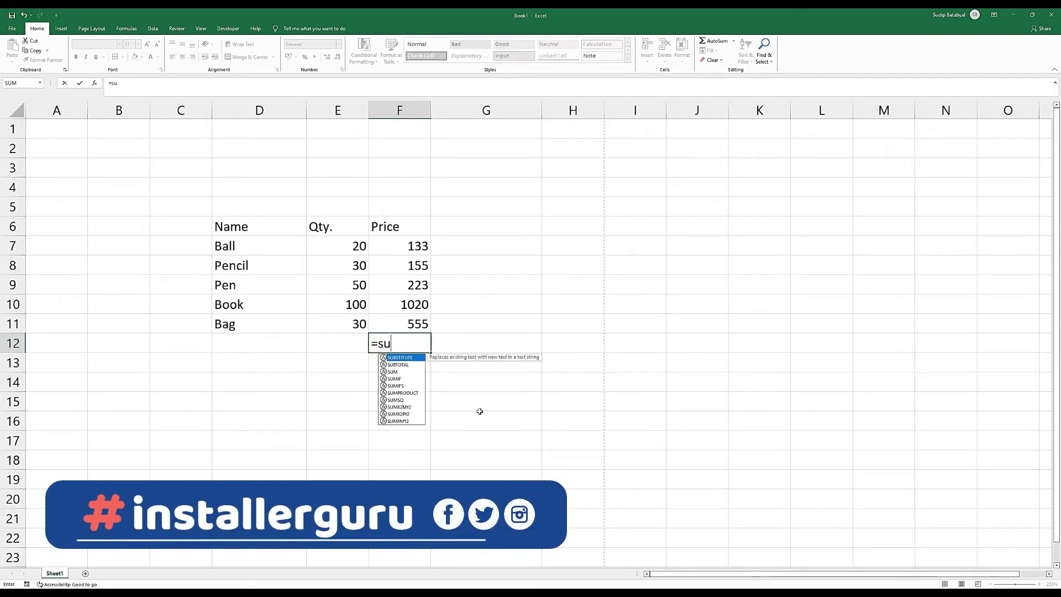
text(m)
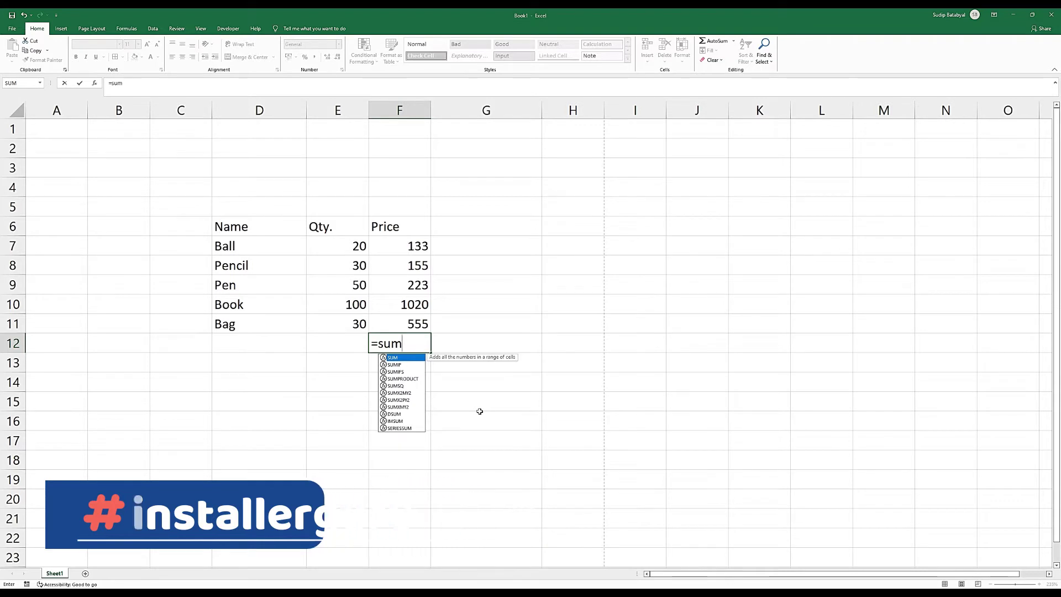
text(()
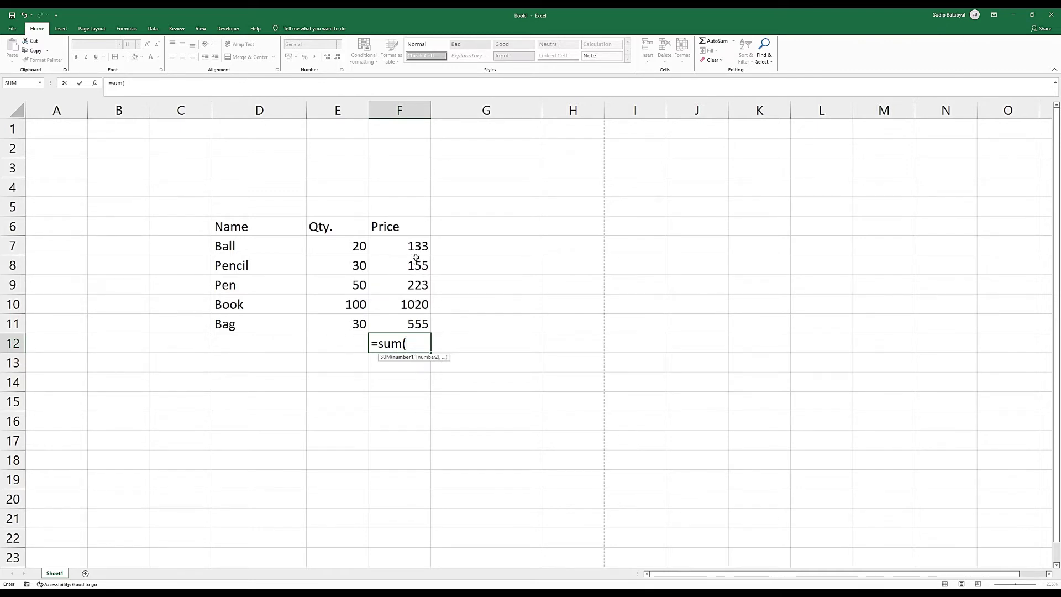
drag(417, 243, 420, 318)
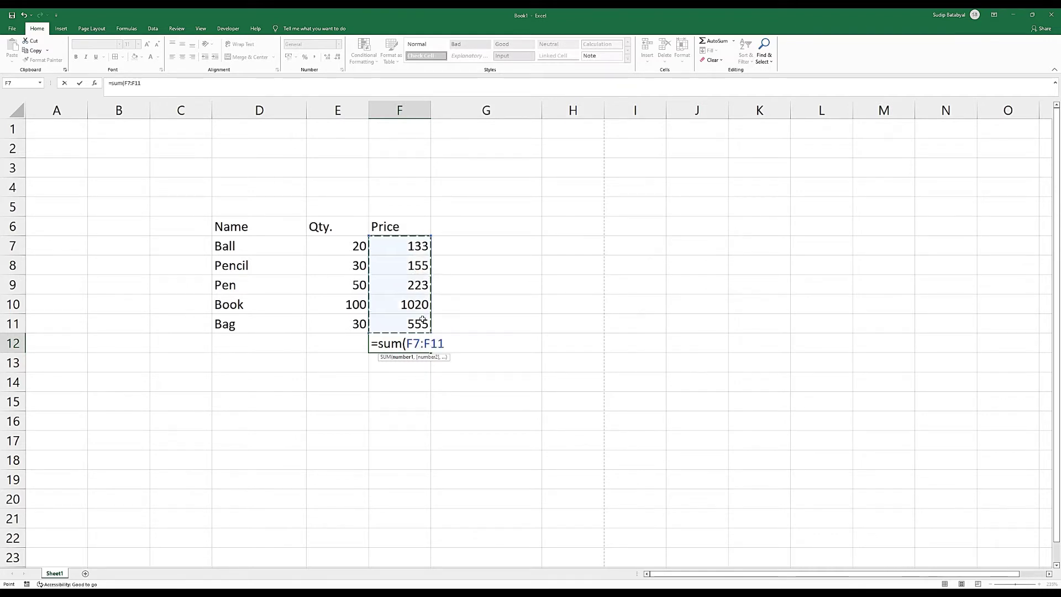
text())
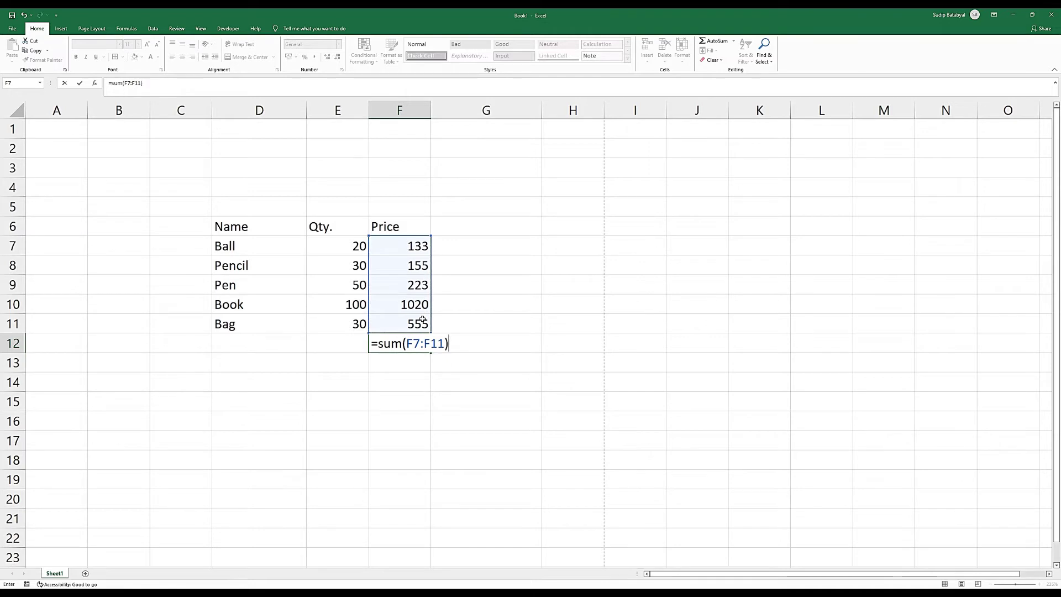
key(Return)
key(Up)
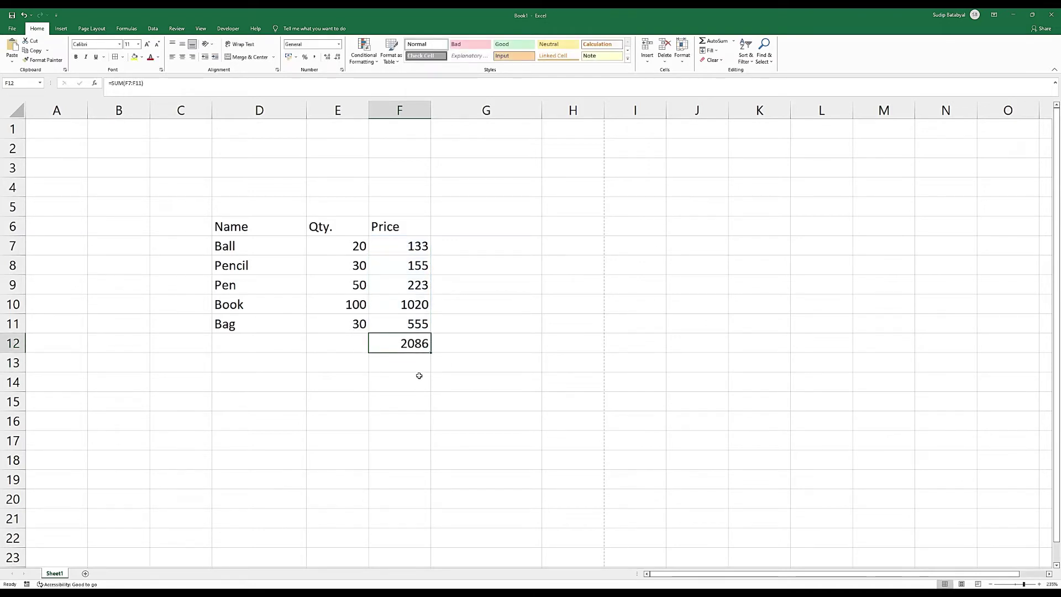
key(Delete)
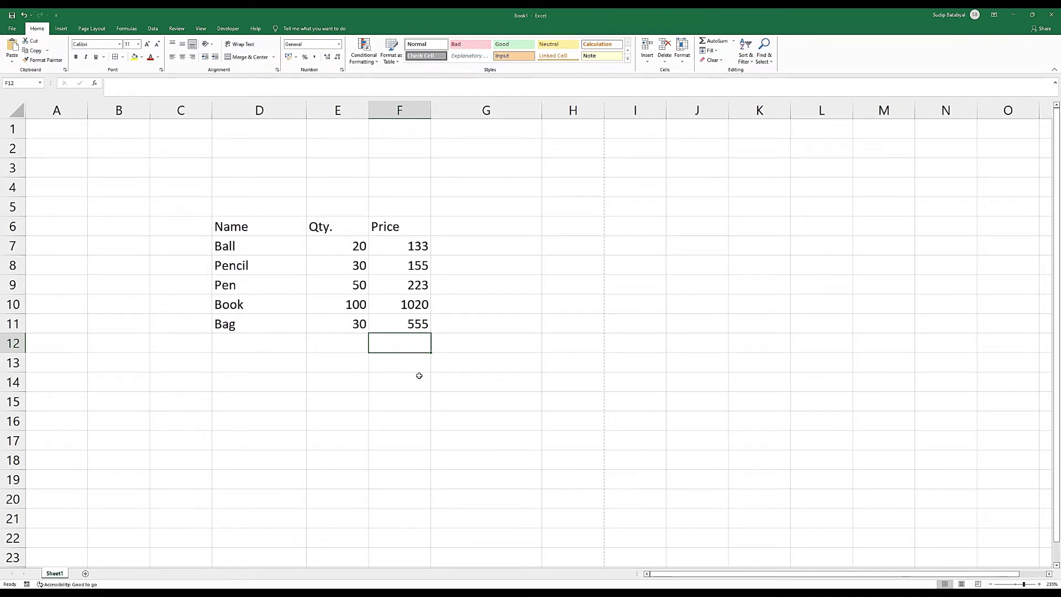
key(alt)
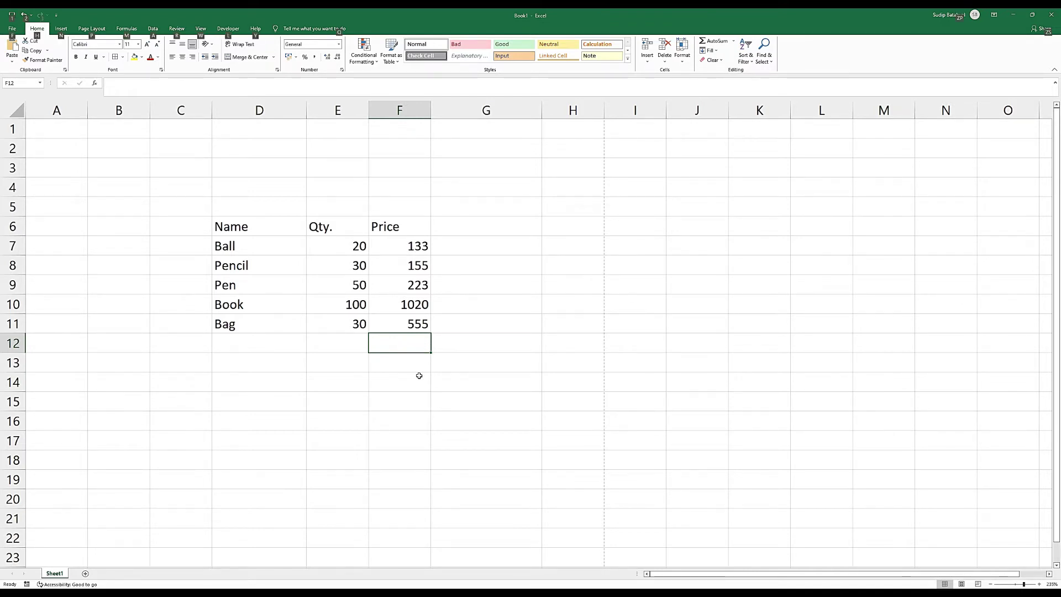
key(alt+equal)
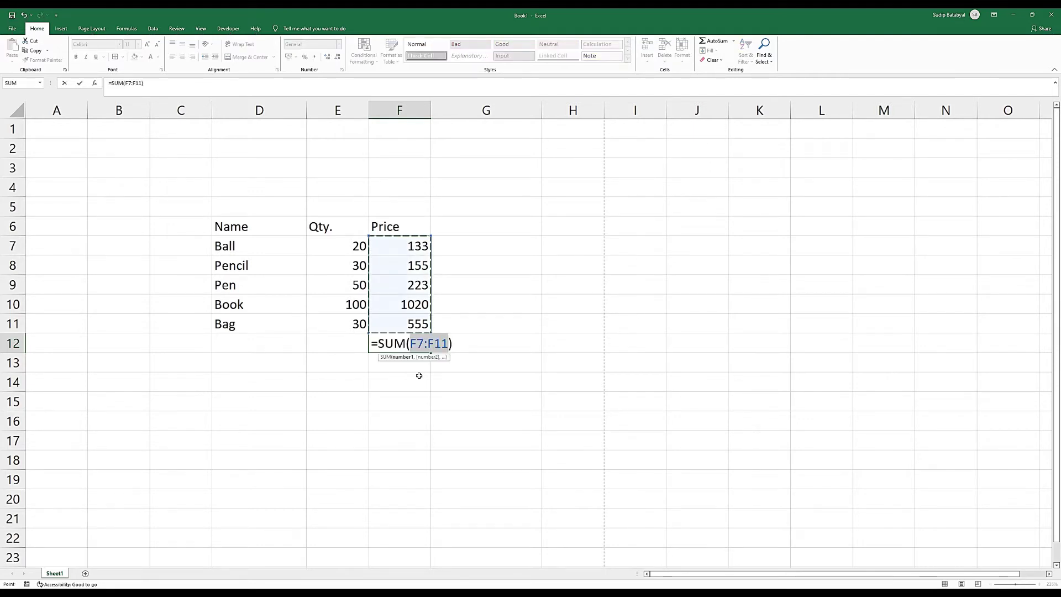
key(Return)
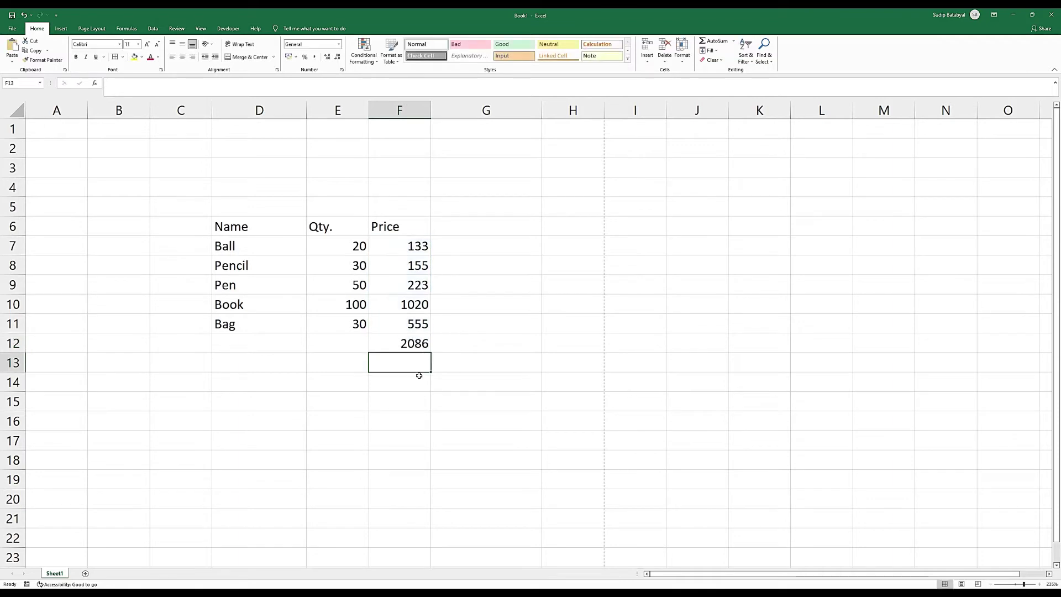
key(Up)
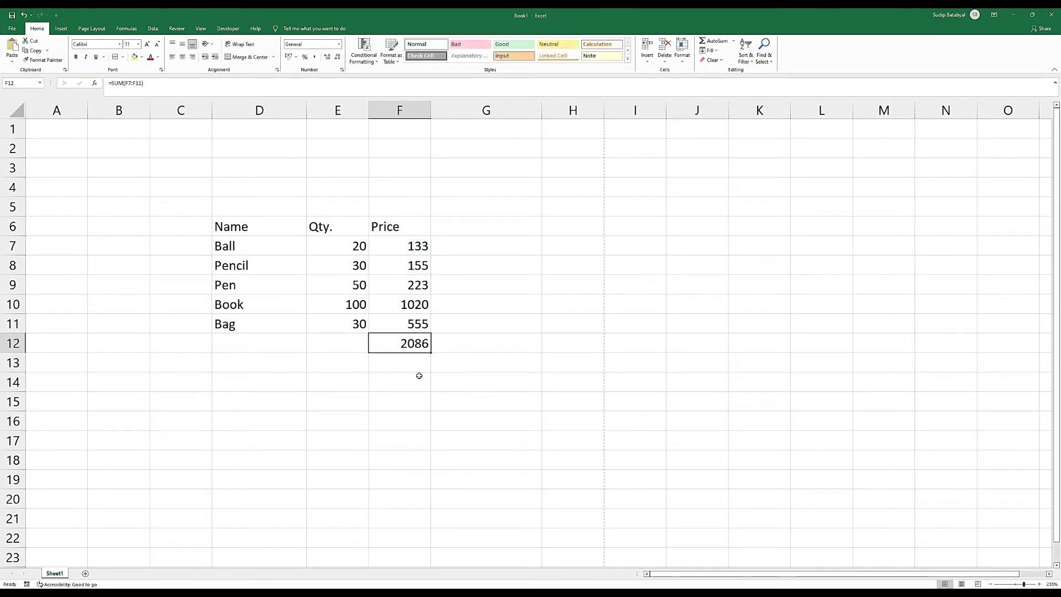
key(Delete)
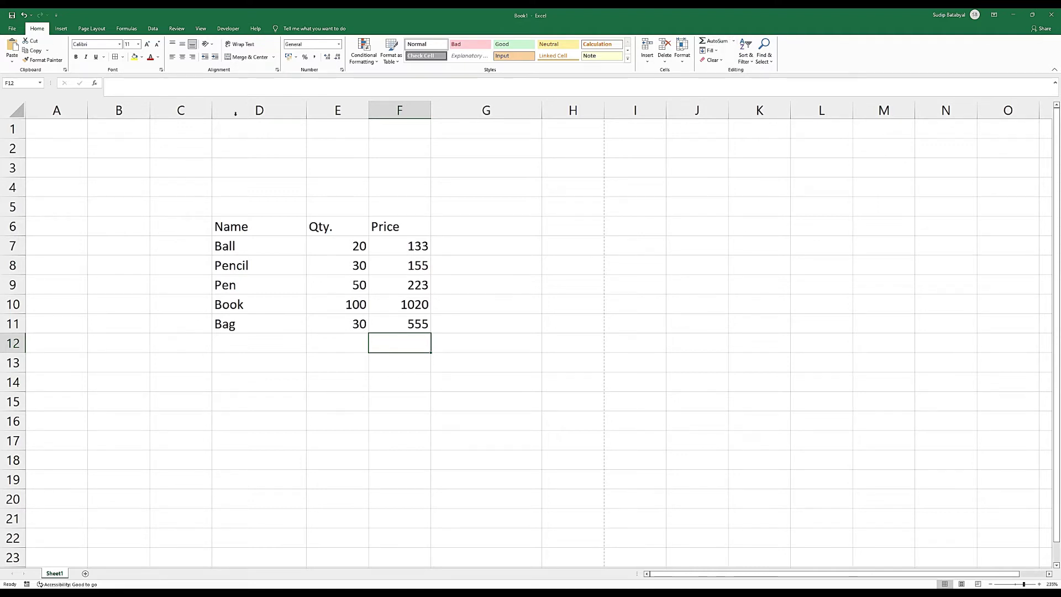
click(717, 45)
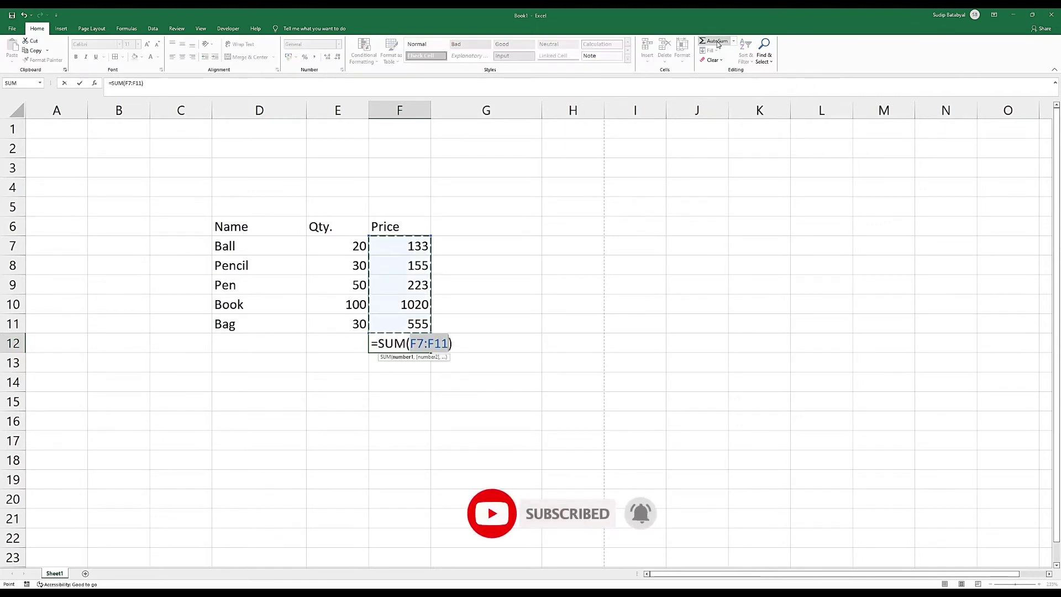
key(Return)
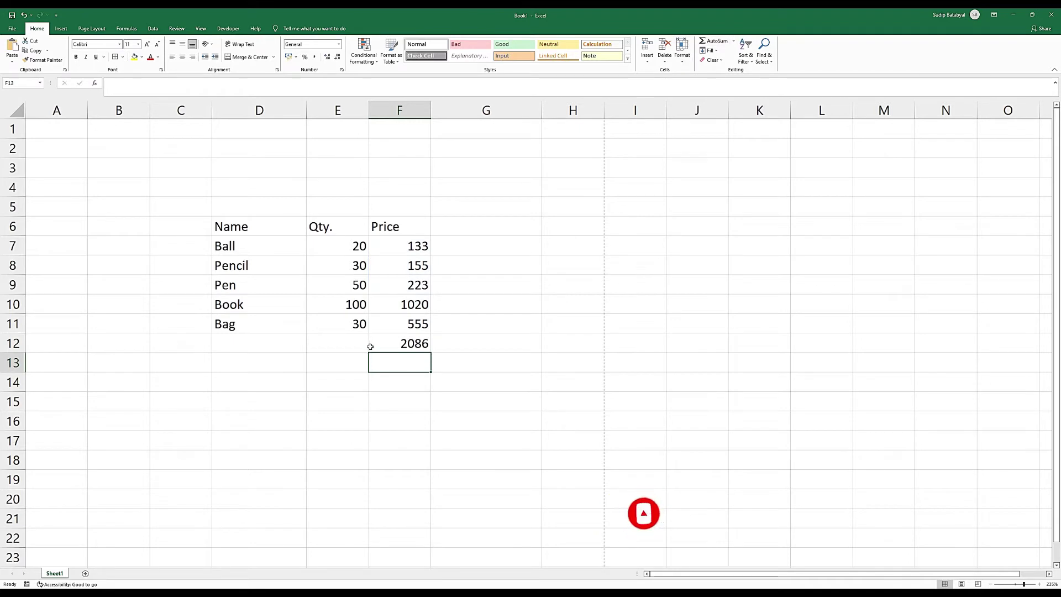
click(370, 347)
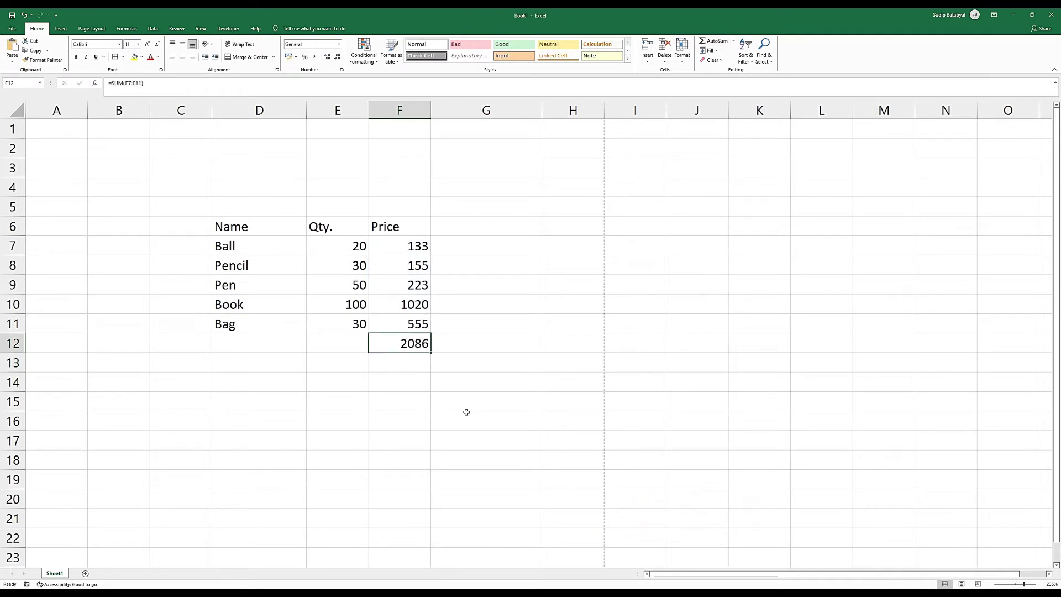
- Clear F12 and re-enter =SUM(F7:F11) to total the prices
key(Delete)
click(415, 362)
click(412, 343)
text(=sum()
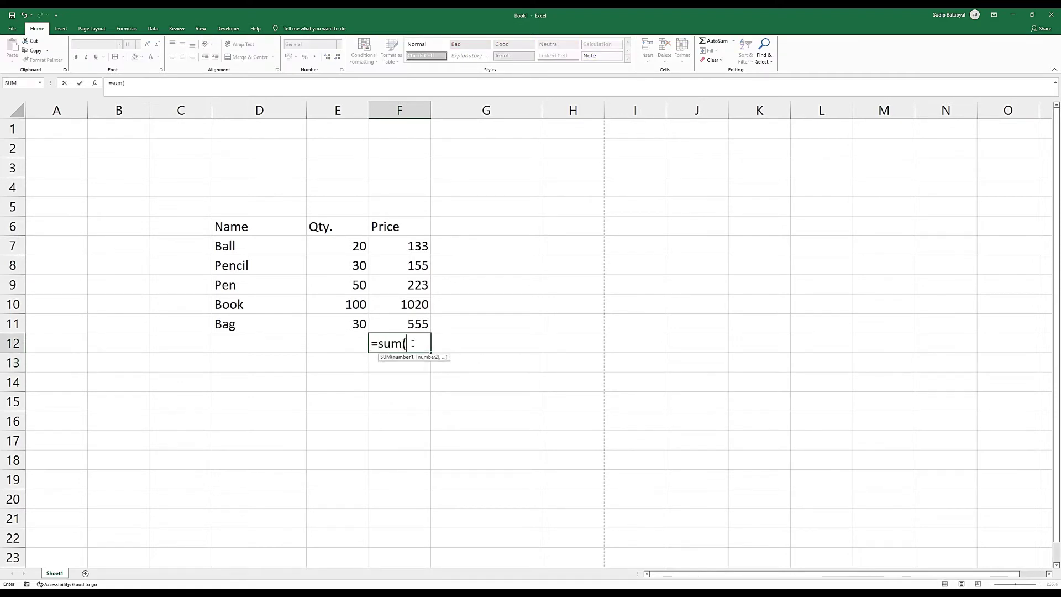
drag(381, 250, 401, 324)
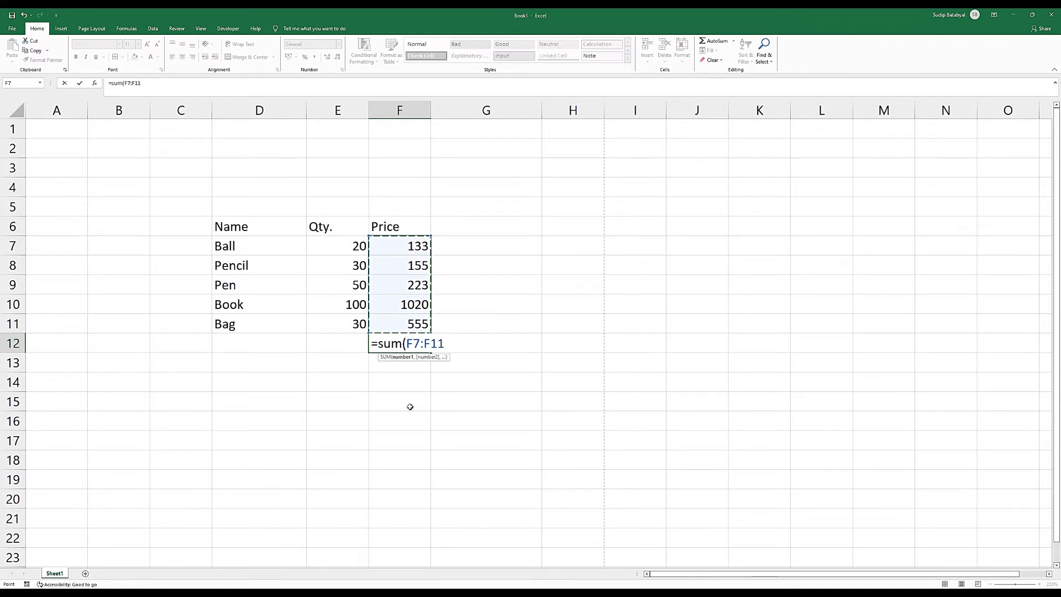
text())
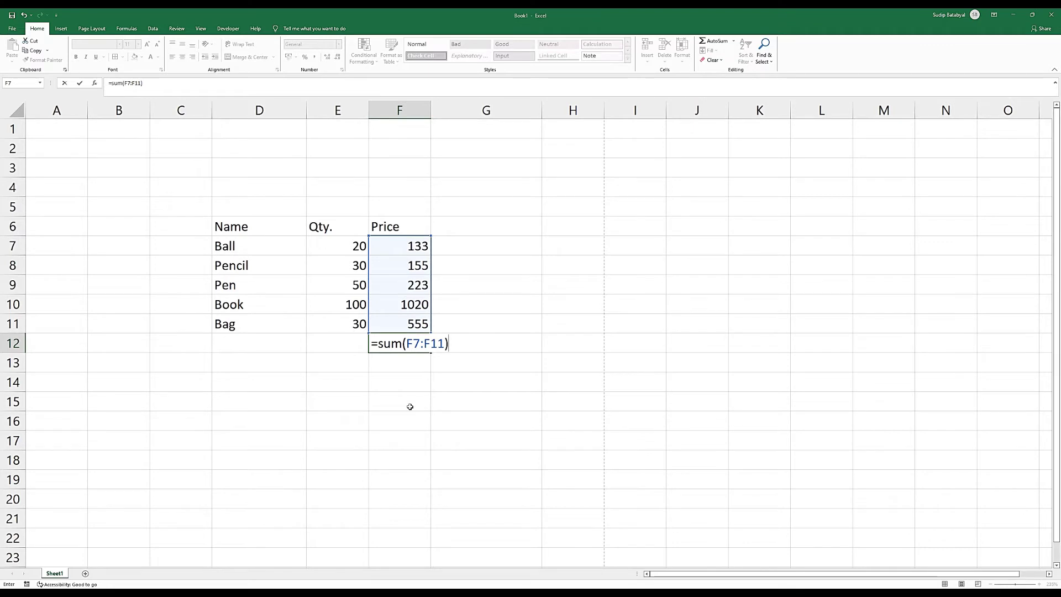
key(Return)
- Replace it with +SUM(F7,F10,F11), adding the Ball, Book and Bag prices to 1708
click(400, 349)
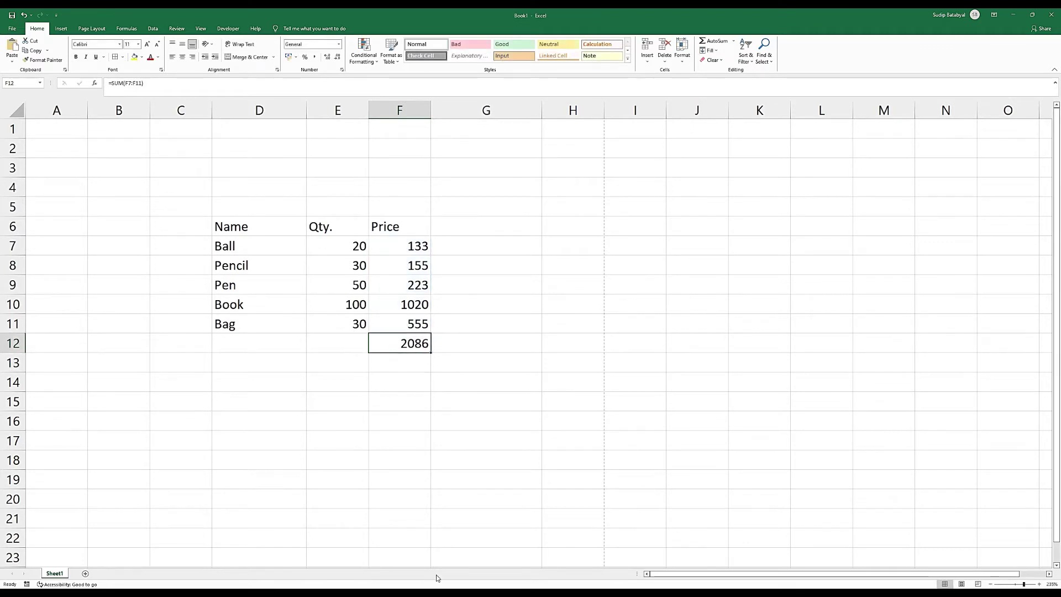
key(Delete)
text(+sum)
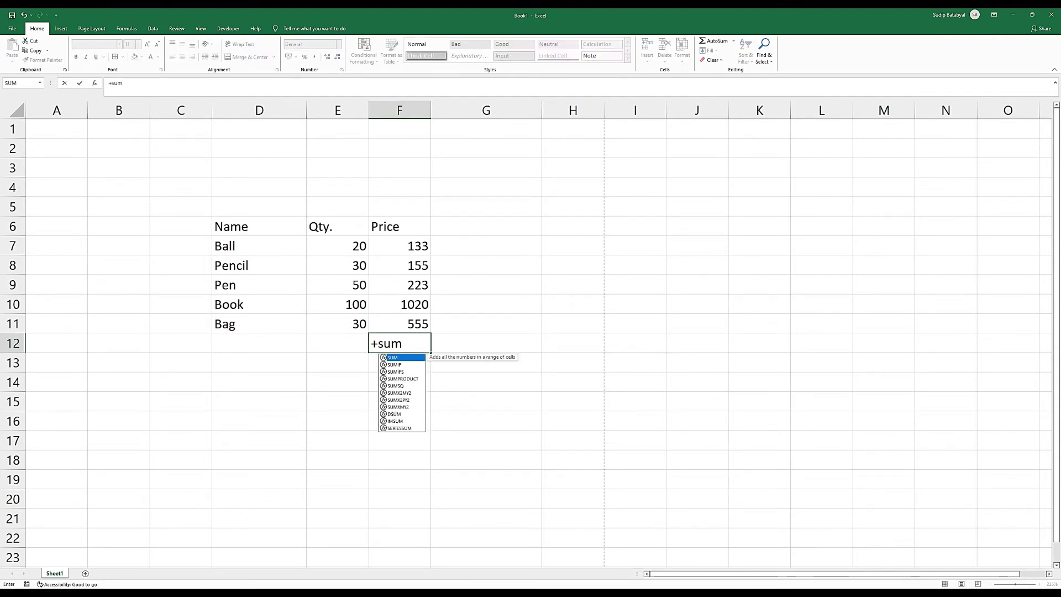
text(()
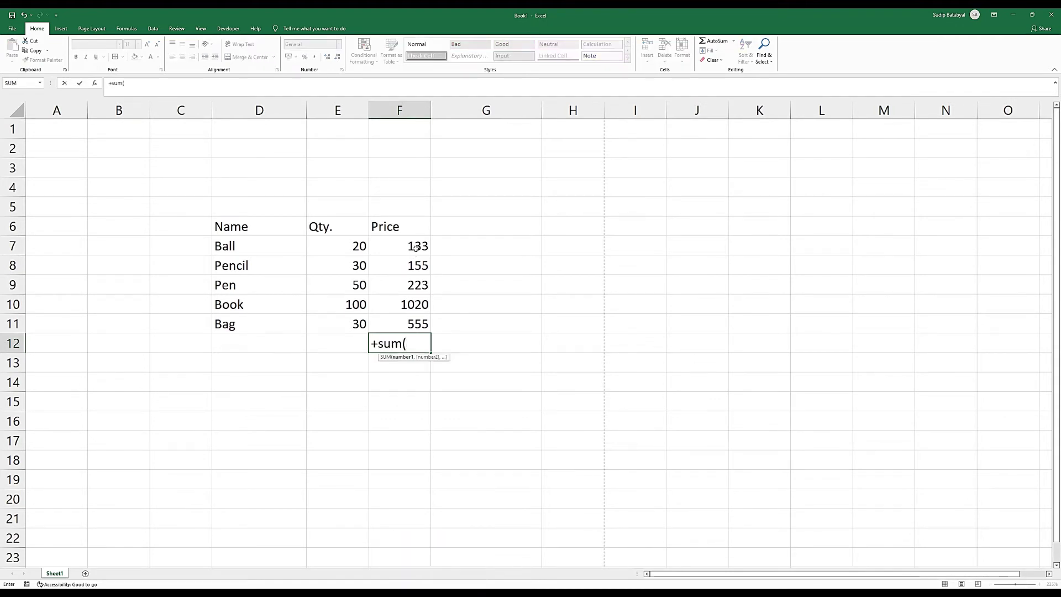
click(416, 248)
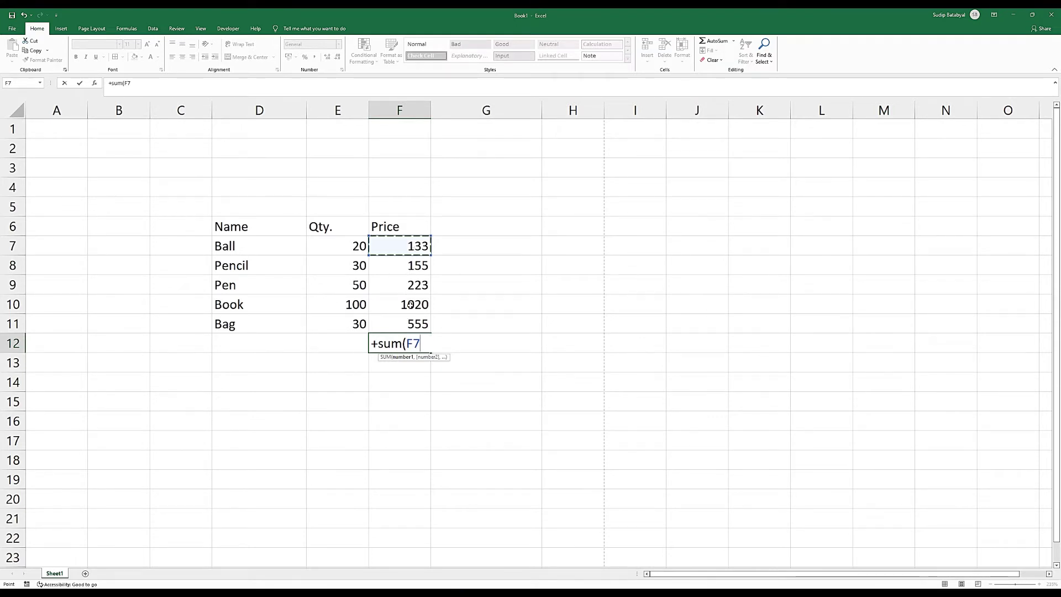
click(410, 305)
click(415, 250)
ctrl+click(411, 306)
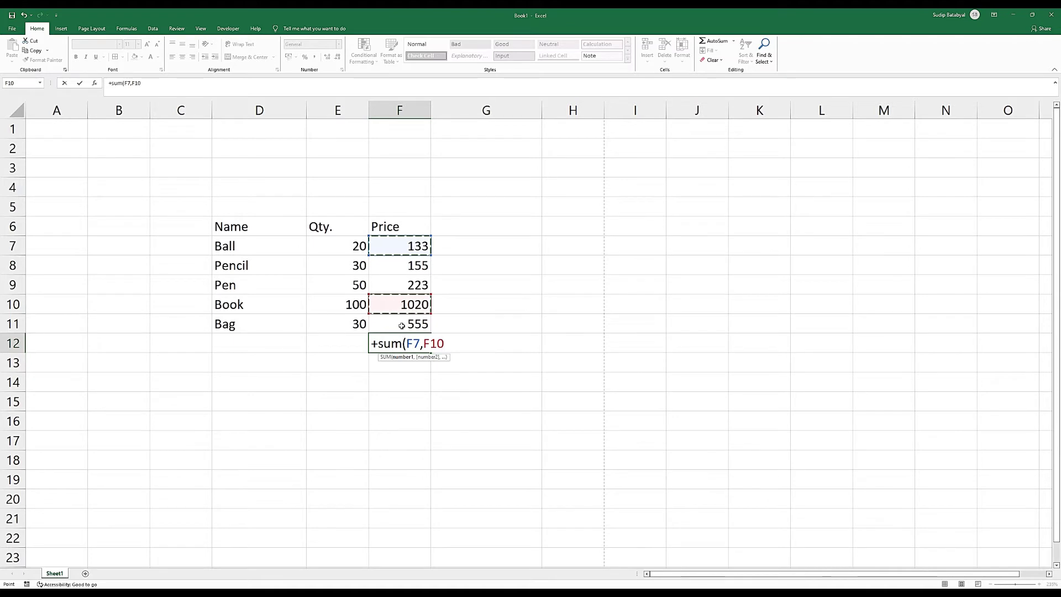
ctrl+click(402, 326)
text())
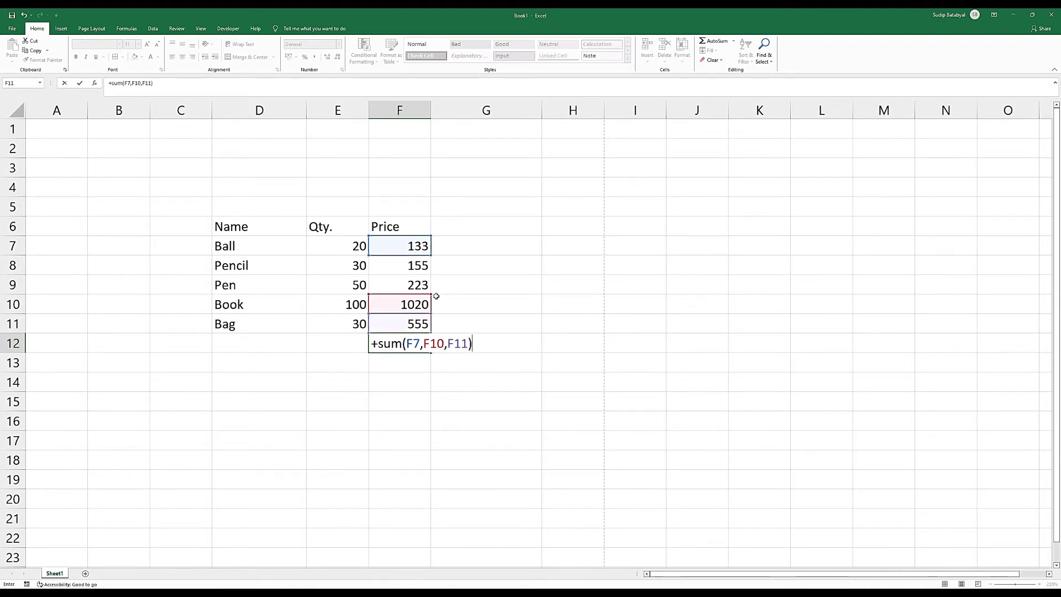
key(Return)
- Clear the 1708 total from F12
key(Up)
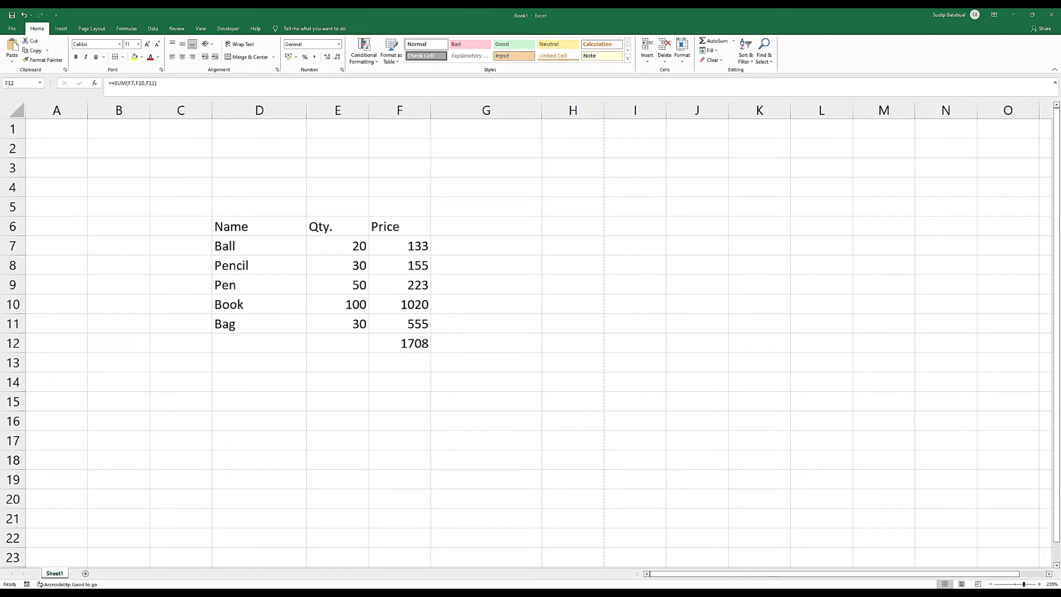
click(415, 340)
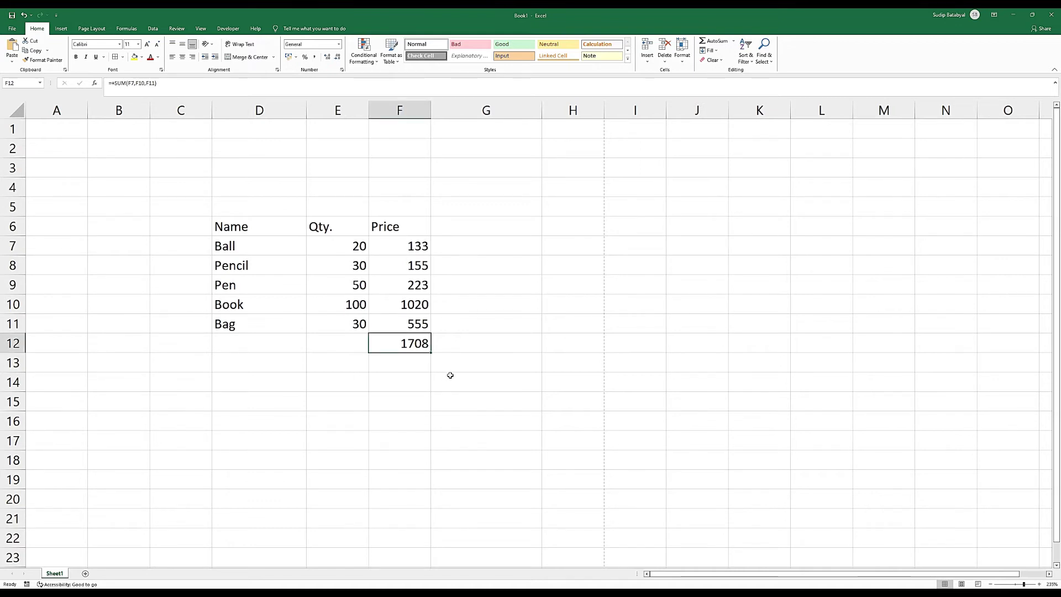
key(Delete)
- Enter +SUM(E7:F7) in G7 and fill the row total down to G11
click(482, 246)
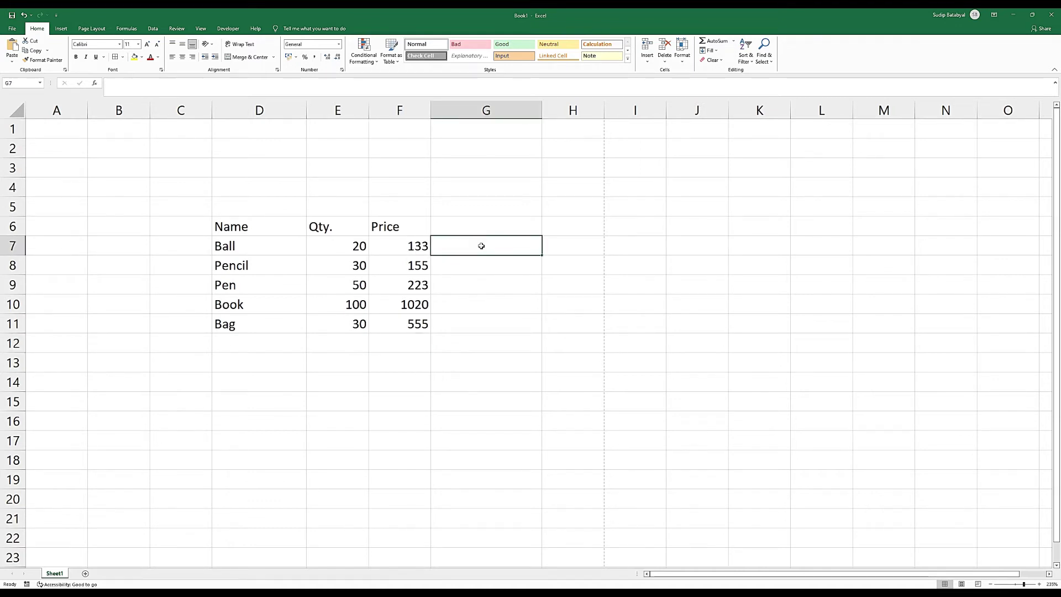
text(+s)
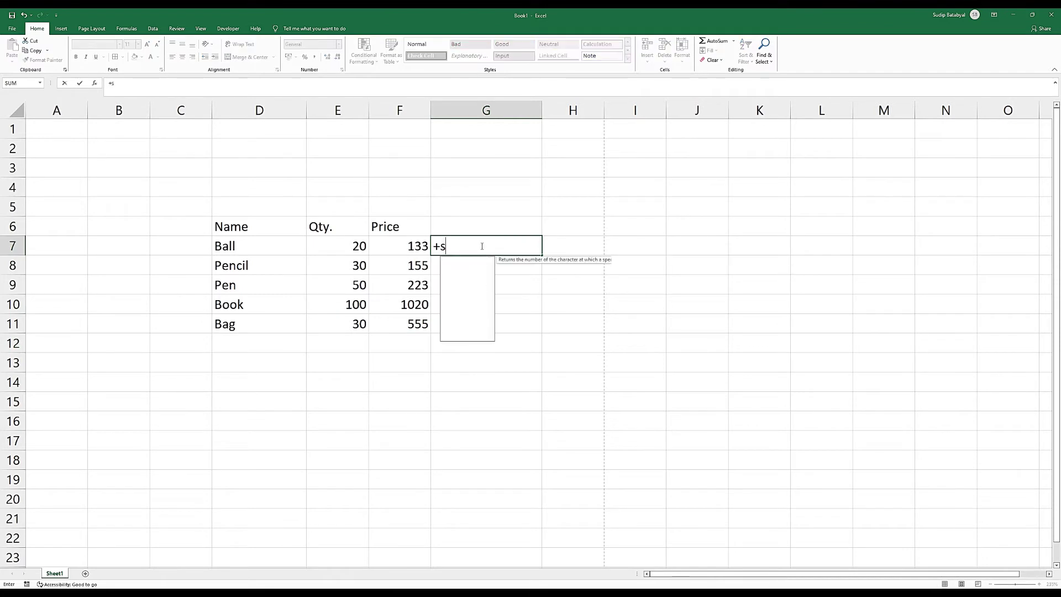
text(um()
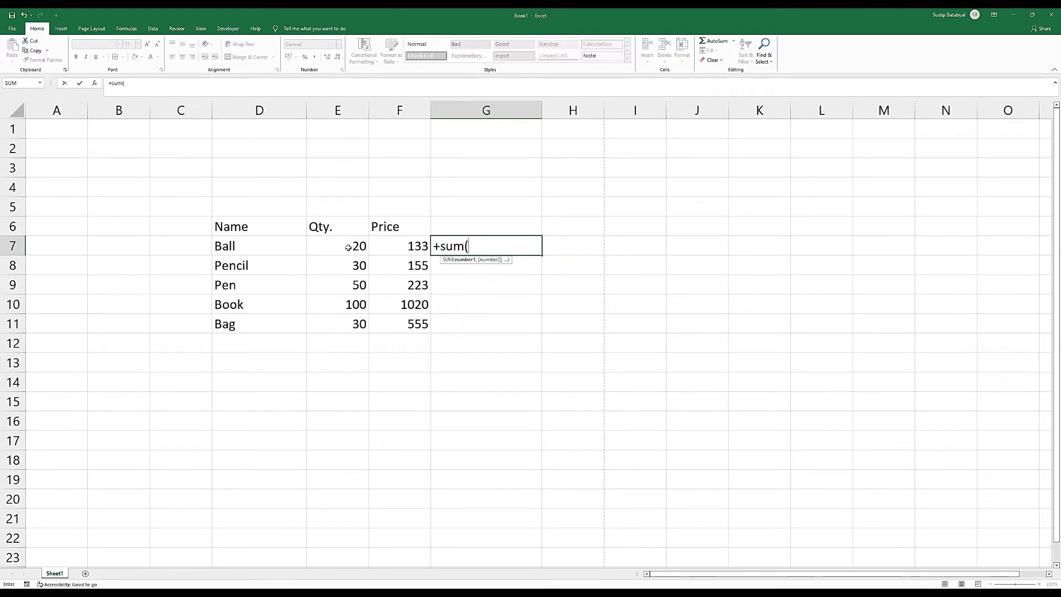
drag(349, 247, 406, 248)
text())
key(Return)
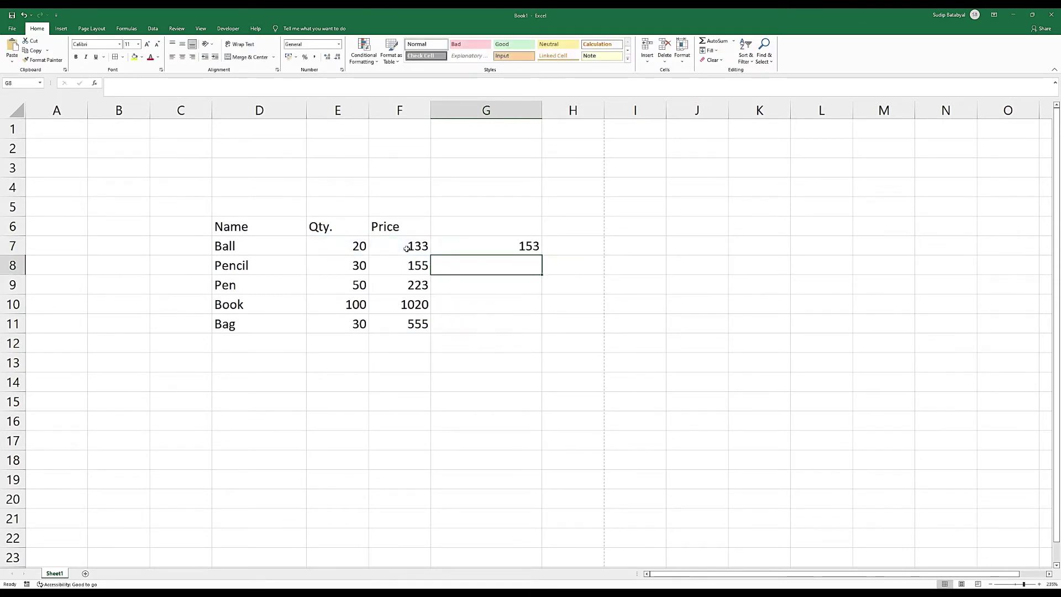
click(473, 246)
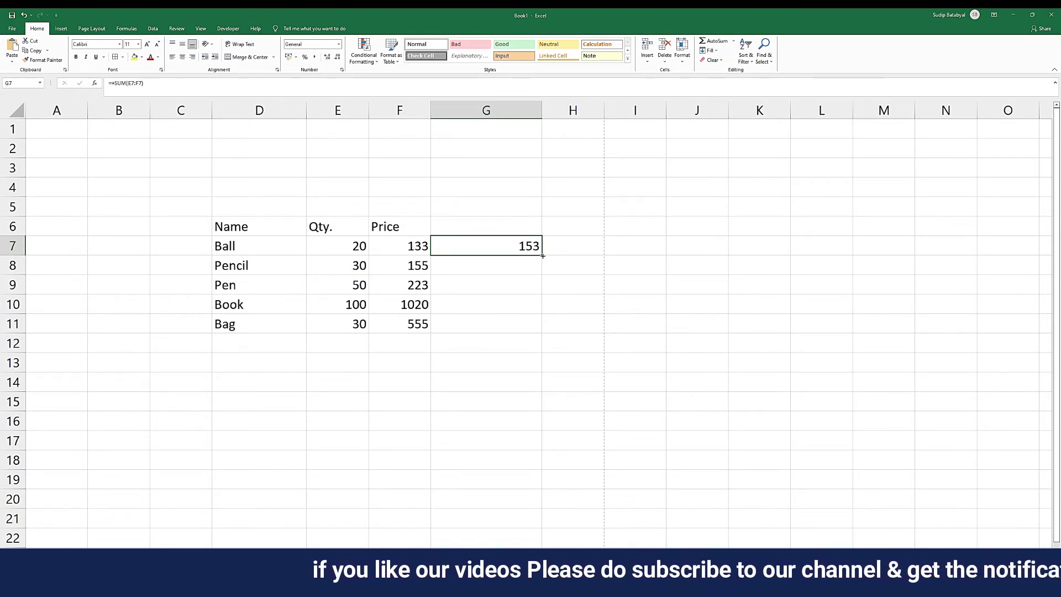
drag(543, 256, 539, 329)
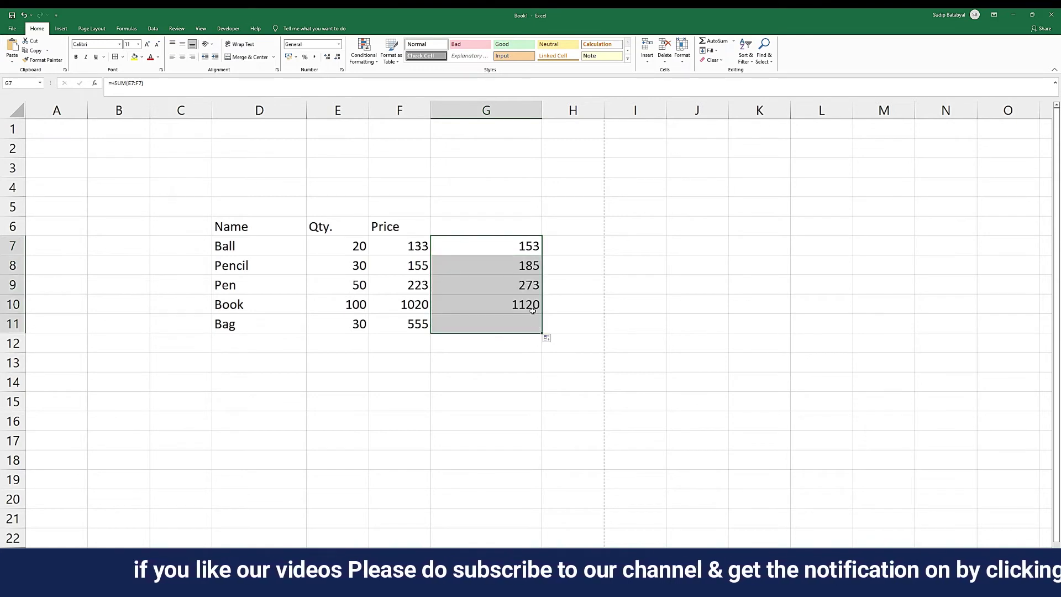
click(516, 343)
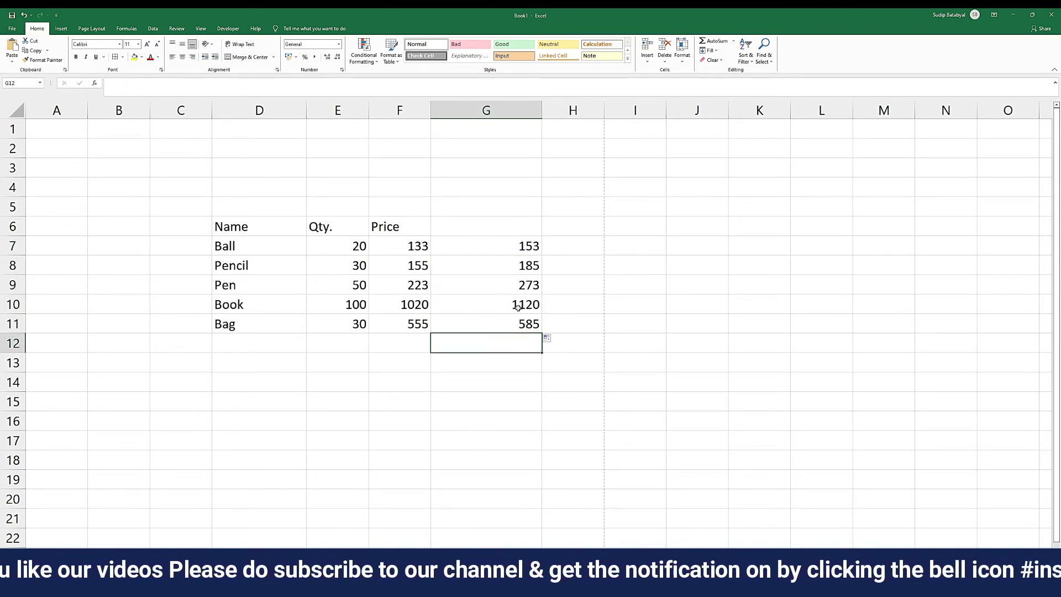
- Inspect the Ball, Pencil, Book and Bag row-total formulas, then clear G7:G11
click(522, 266)
click(521, 285)
click(513, 319)
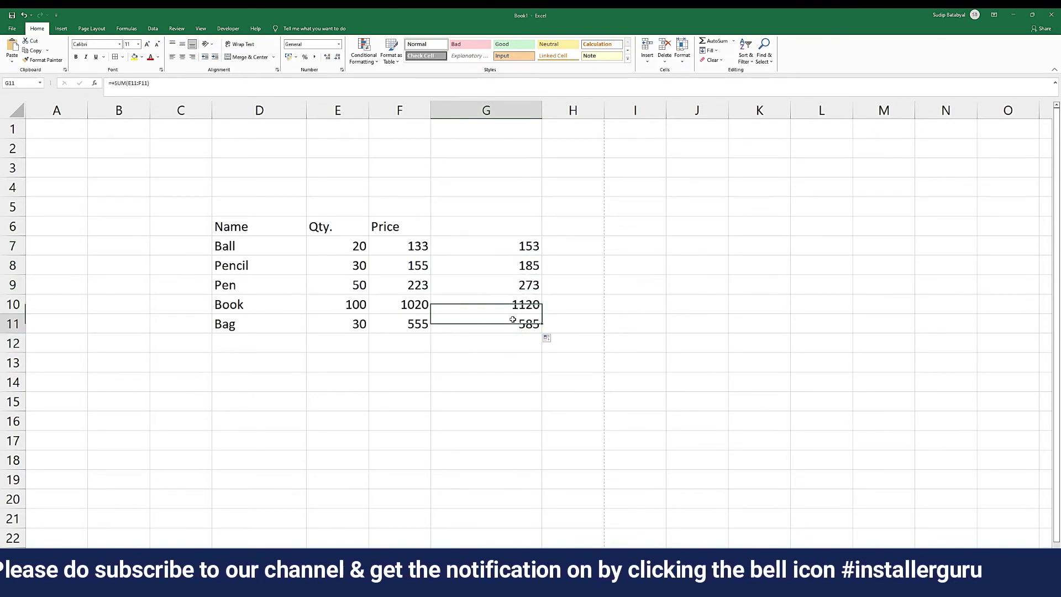
click(516, 247)
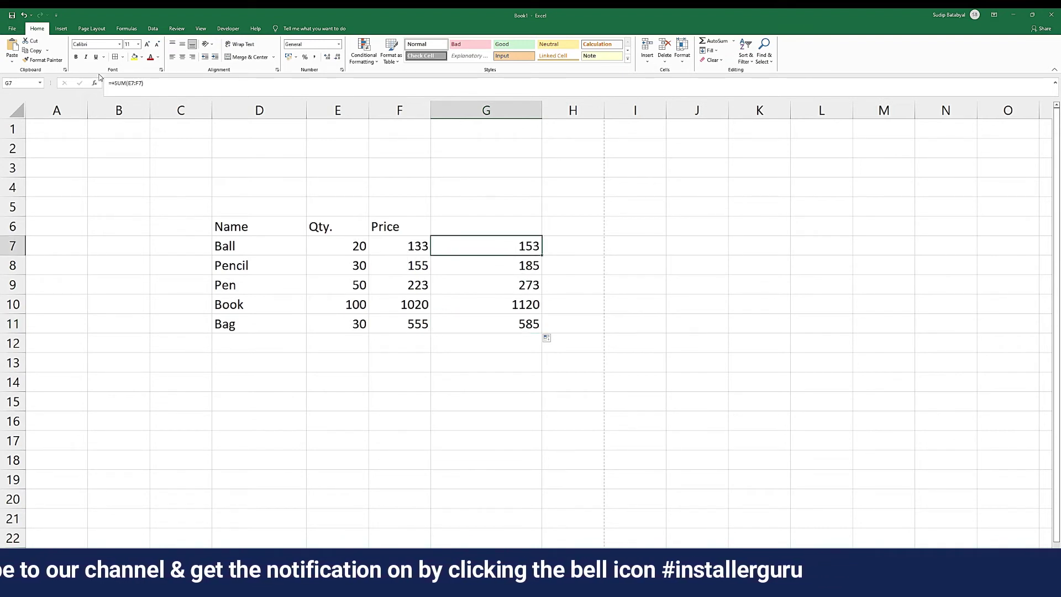
click(141, 83)
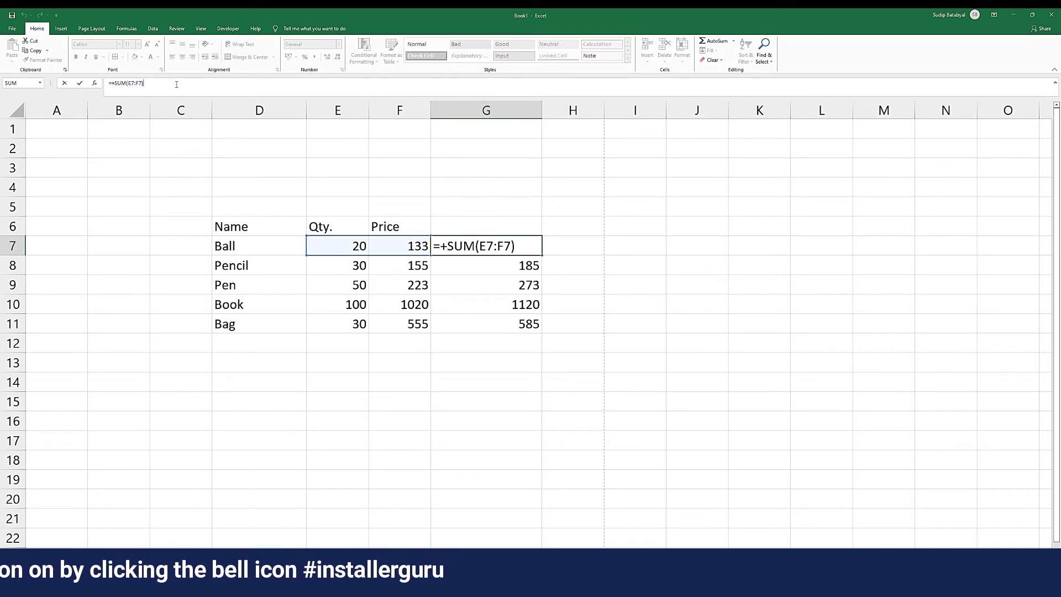
click(514, 269)
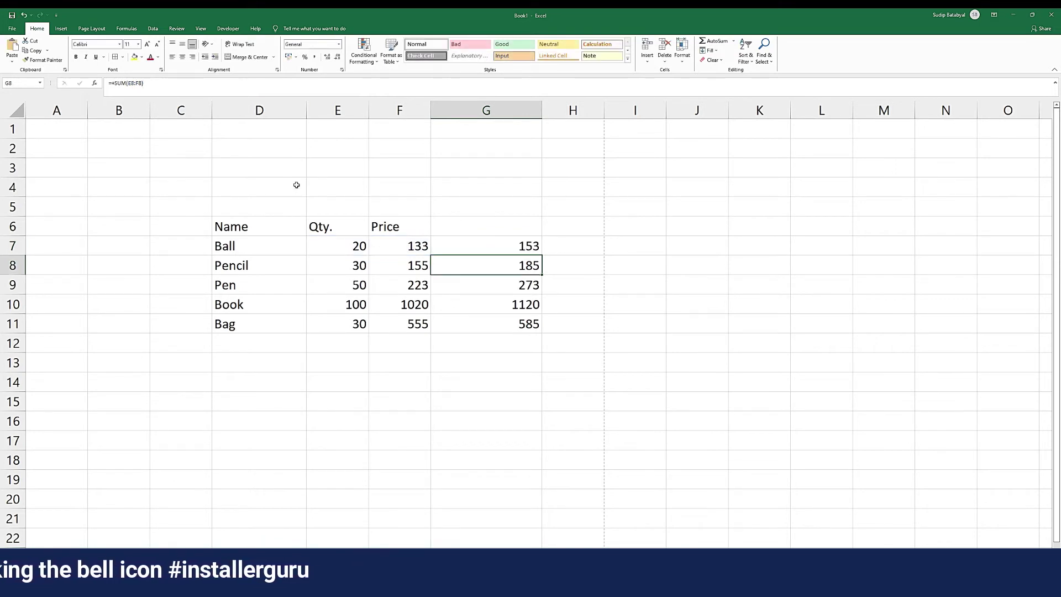
click(113, 82)
click(493, 309)
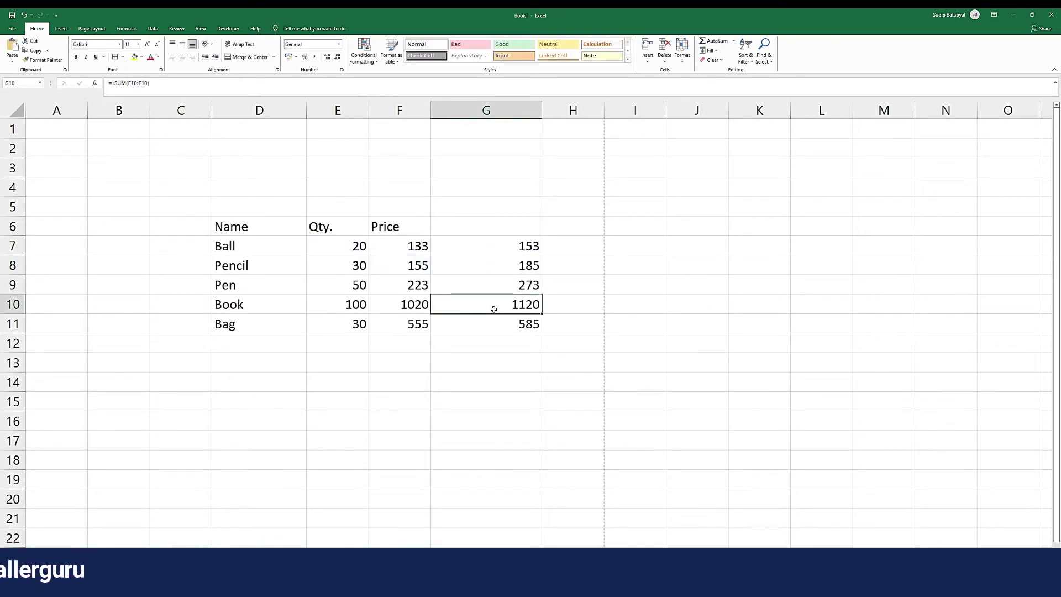
click(135, 82)
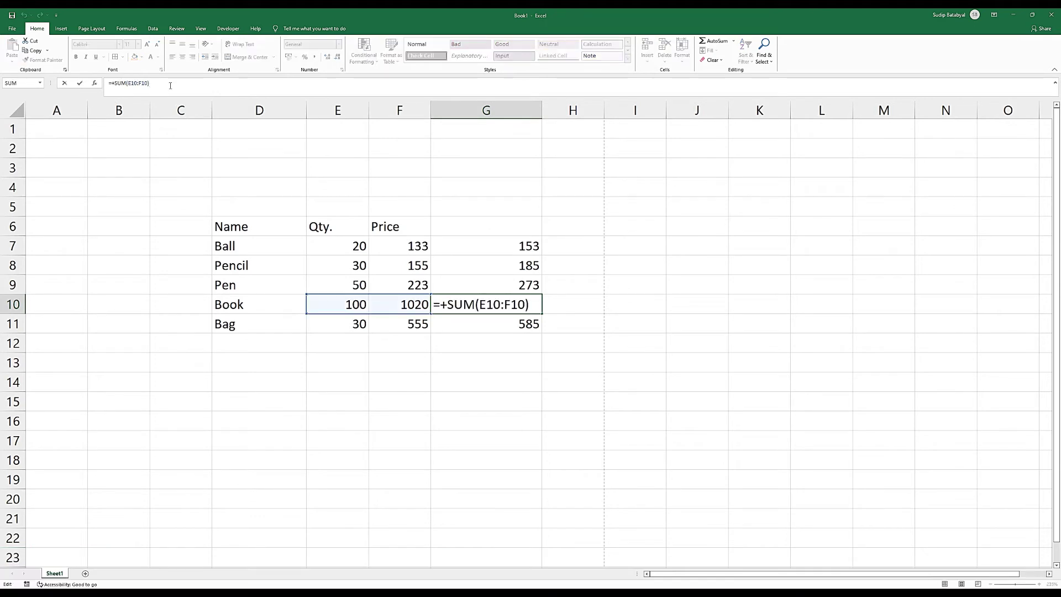
click(487, 323)
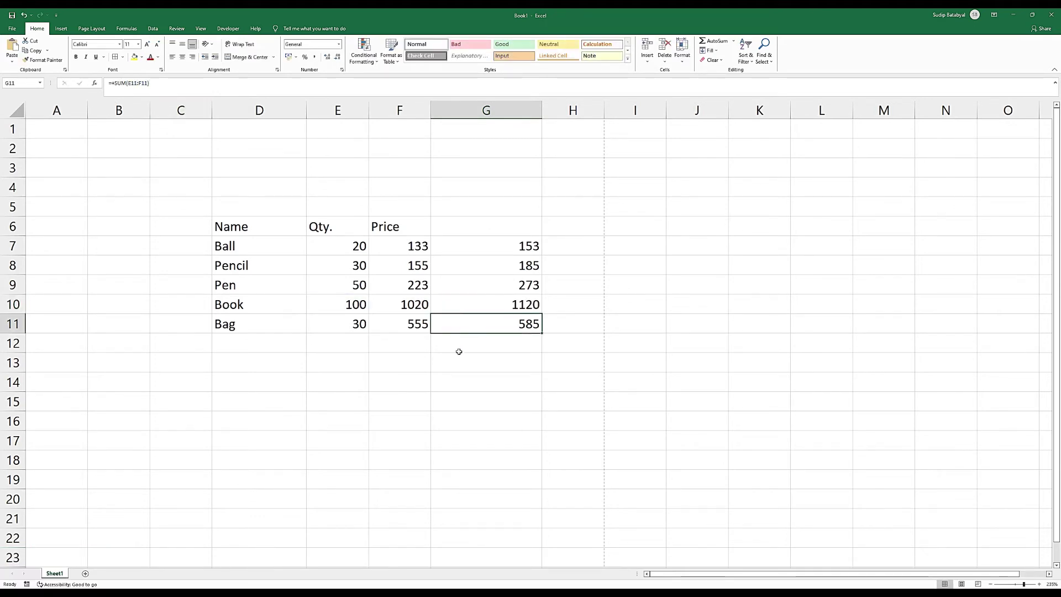
drag(484, 246, 485, 330)
key(Delete)
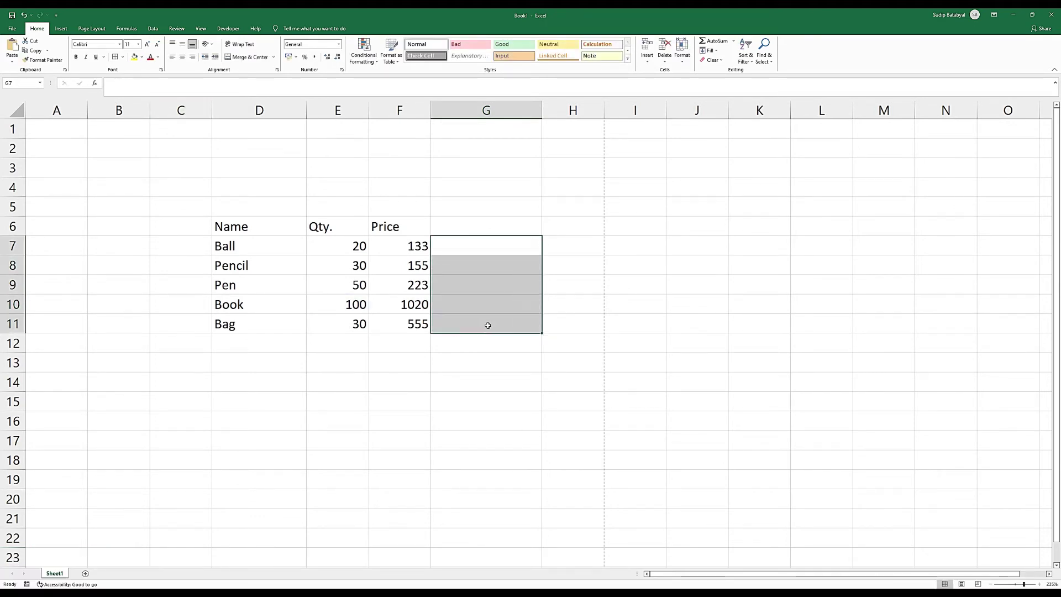
- Highlight the Qty. values E7:E11 and step through each quantity from Ball to Bag
click(403, 337)
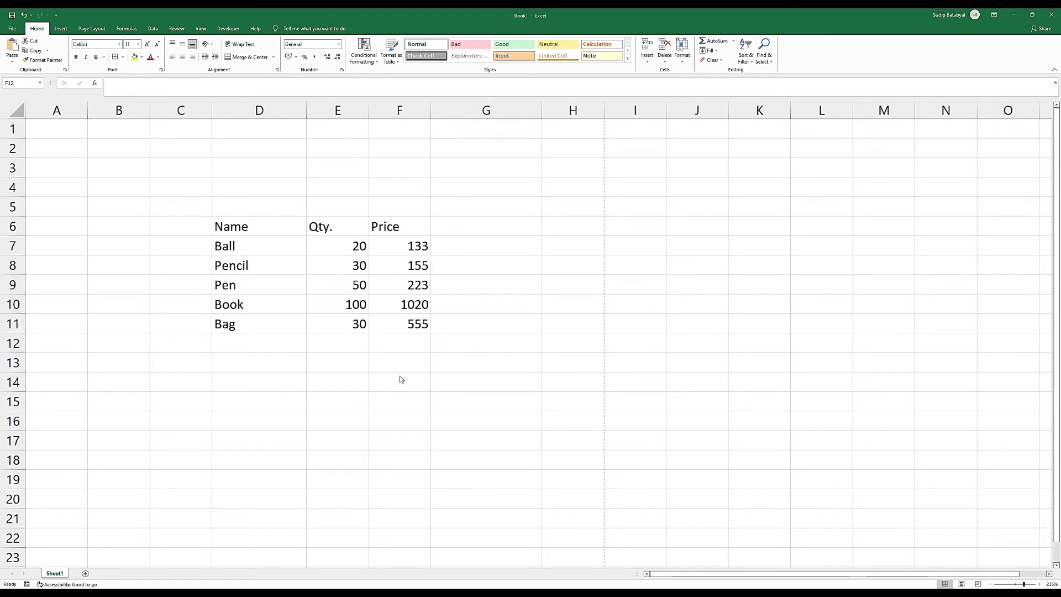
click(340, 345)
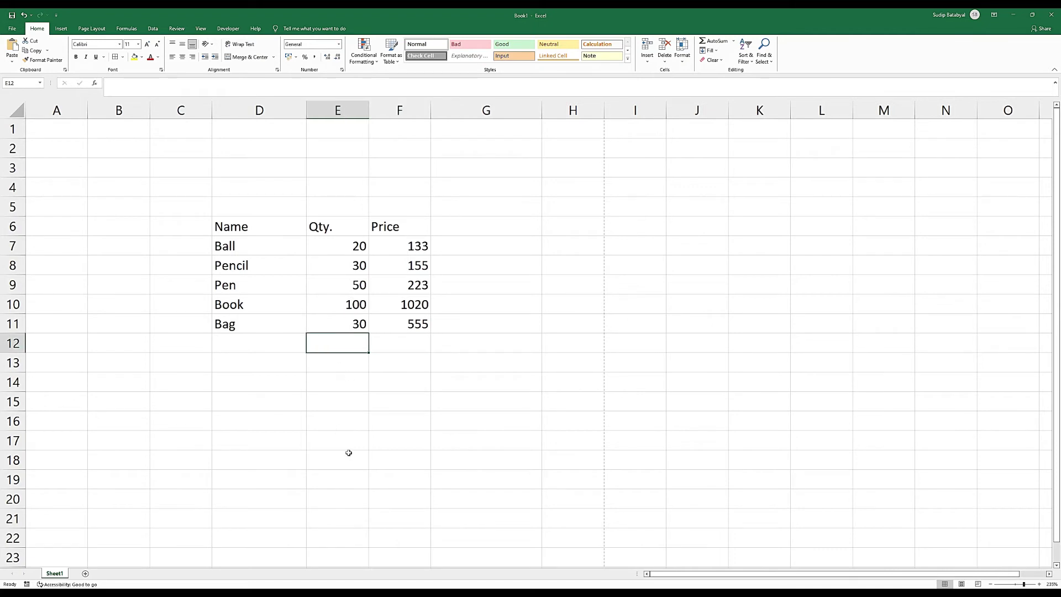
drag(341, 244, 346, 320)
click(340, 244)
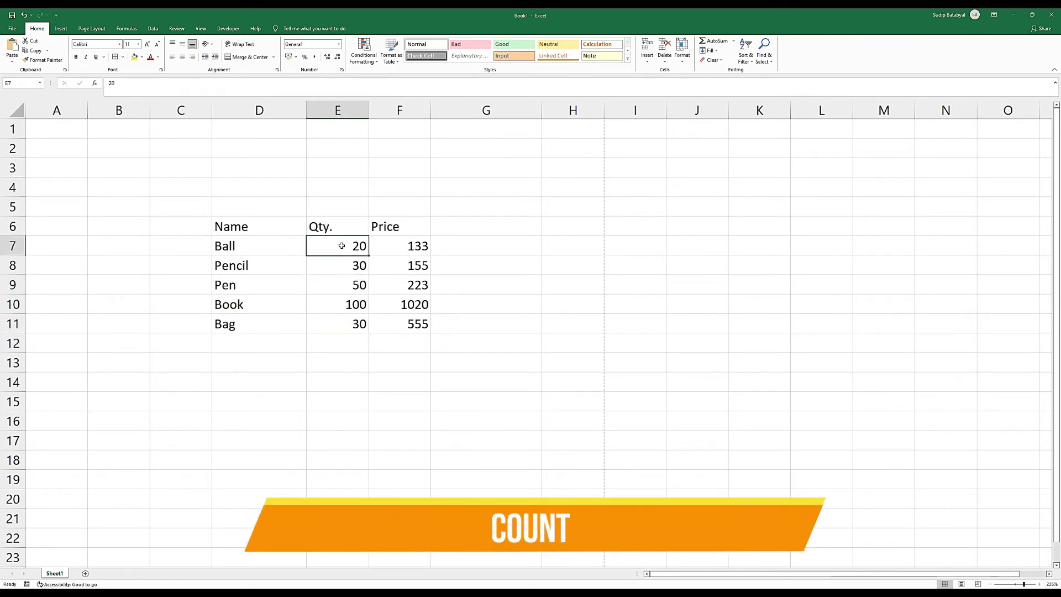
click(340, 266)
click(343, 290)
click(343, 303)
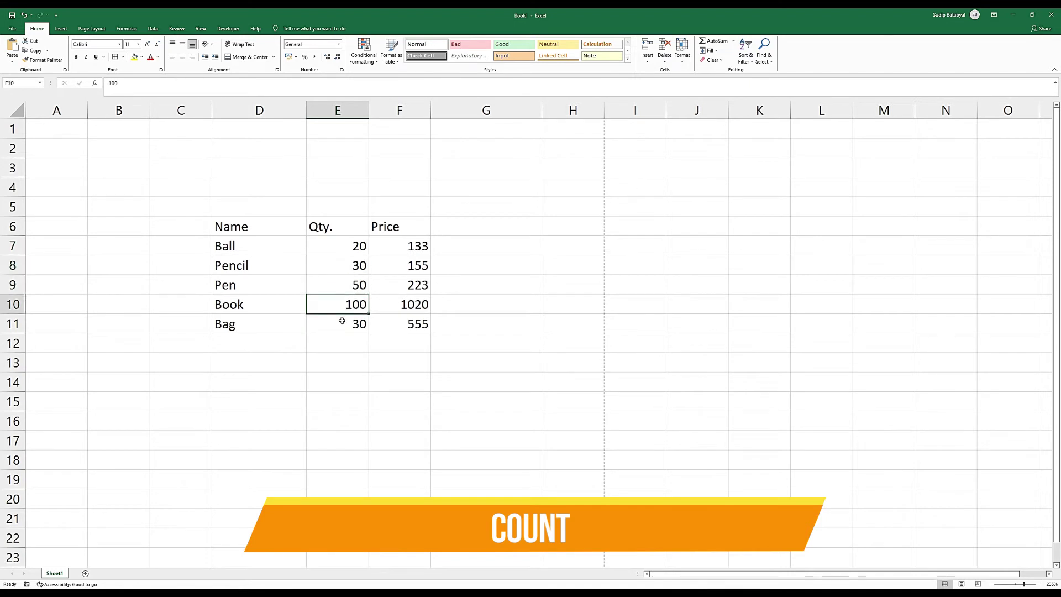
click(346, 324)
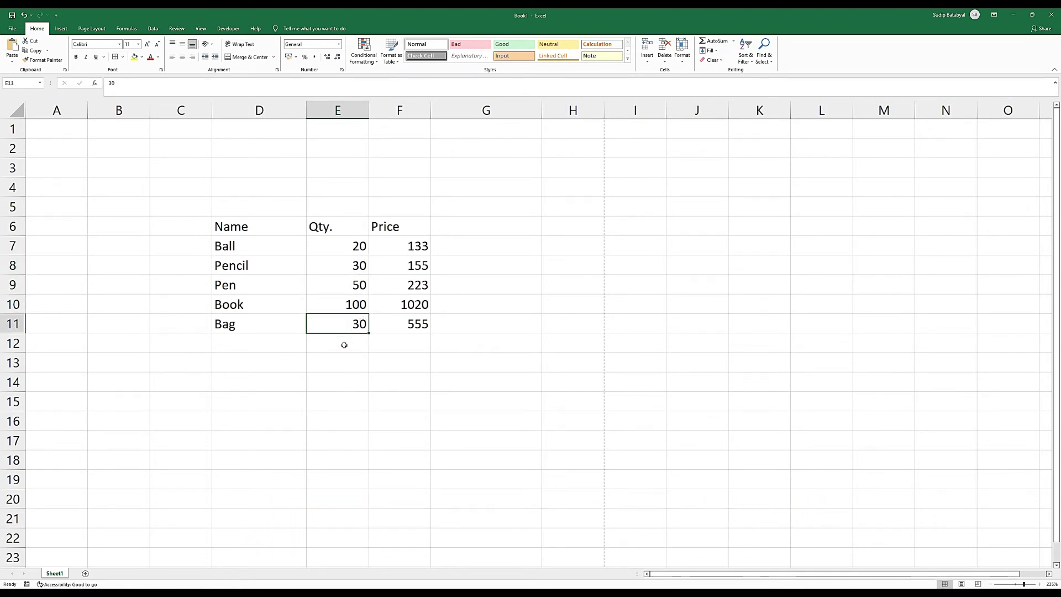
- Enter +COUNT(E7:E11) in E12, showing 5, then clear the result
click(343, 346)
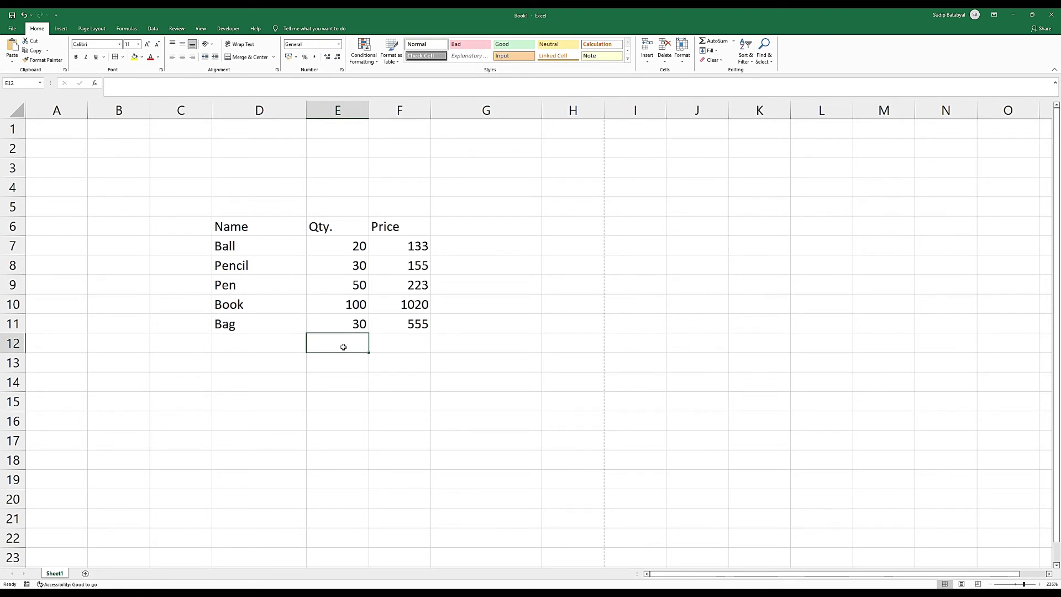
text(+)
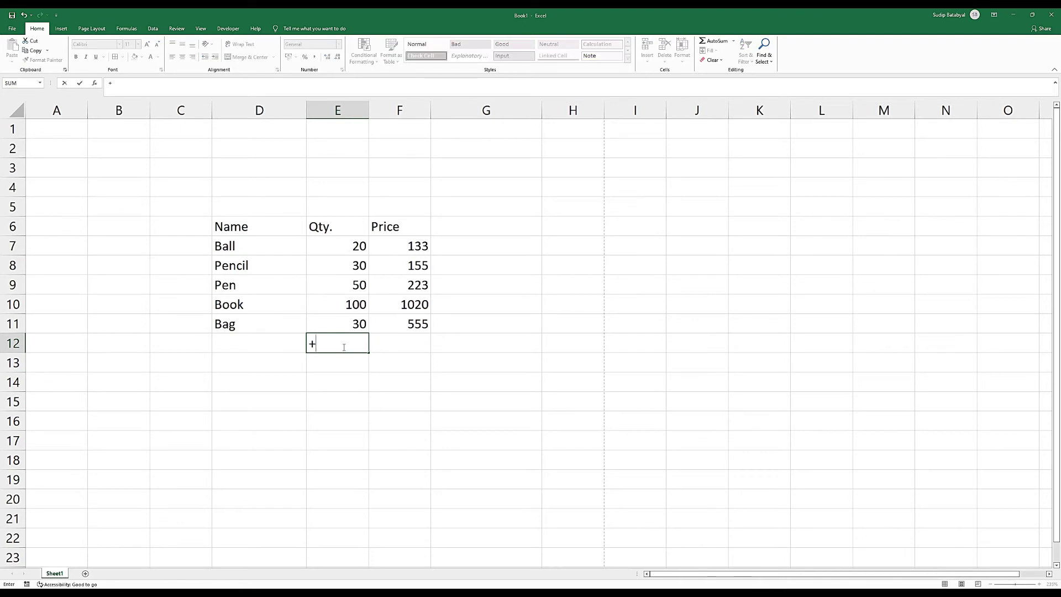
text(count)
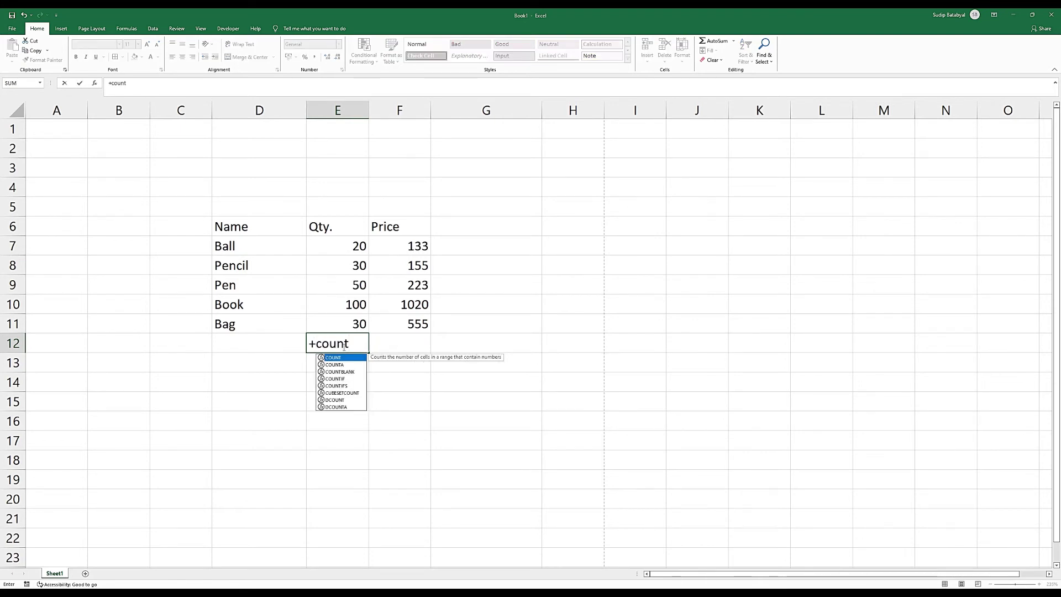
text(()
click(342, 244)
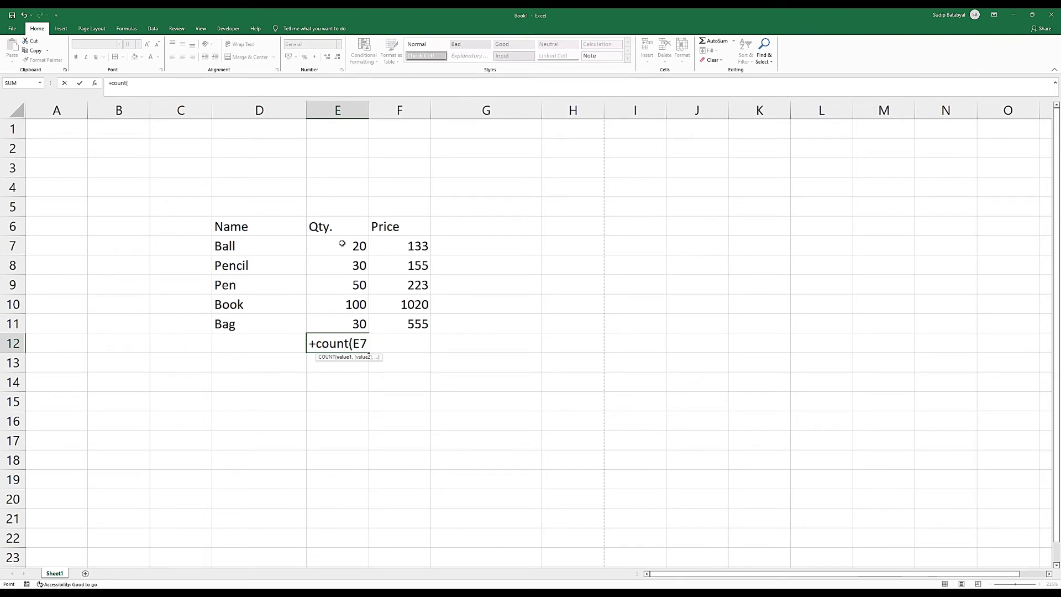
drag(342, 243, 355, 322)
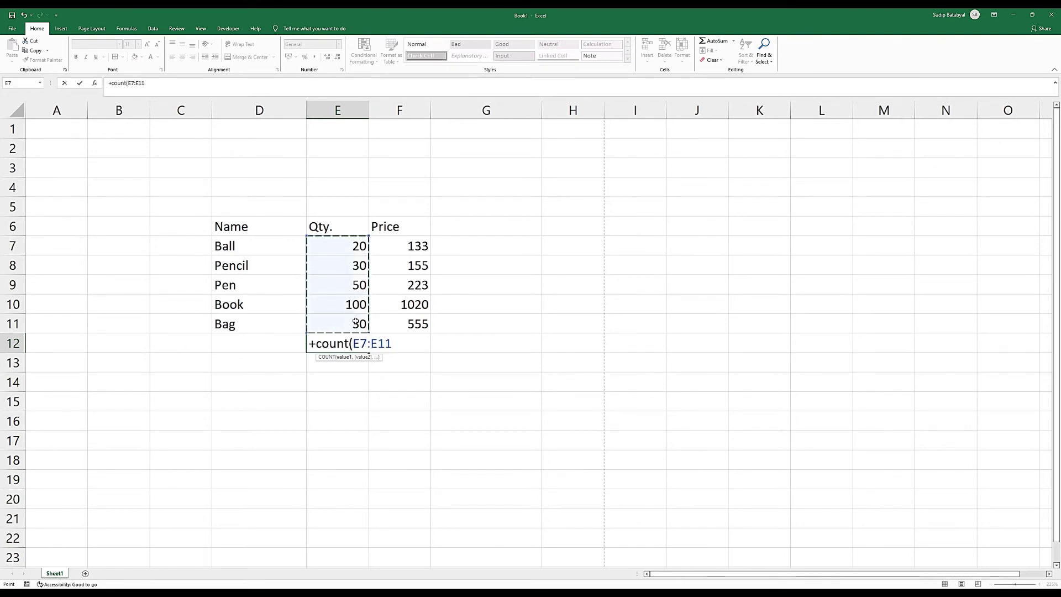
key(Return)
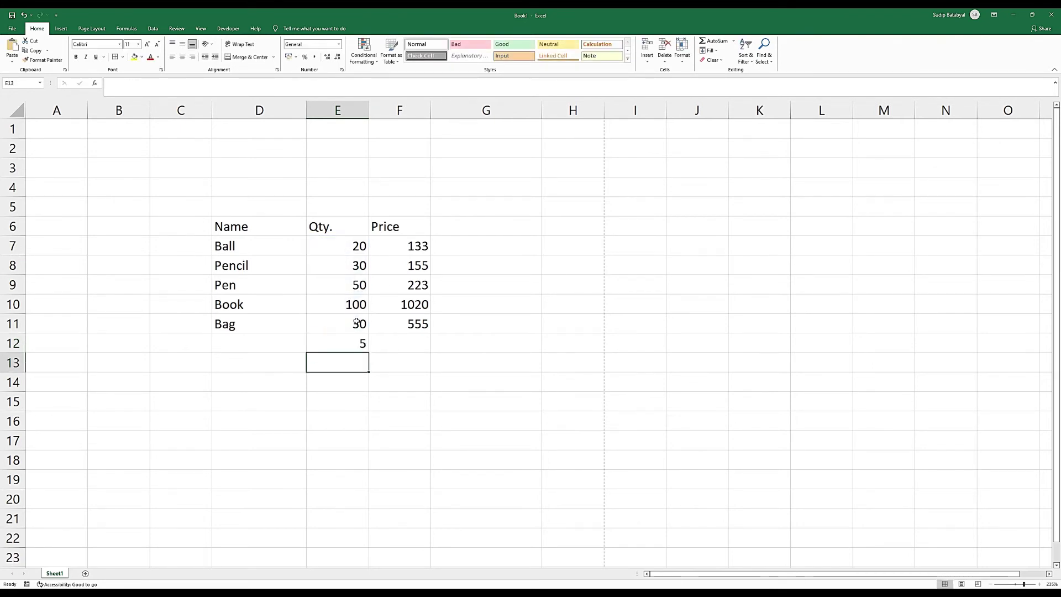
click(358, 341)
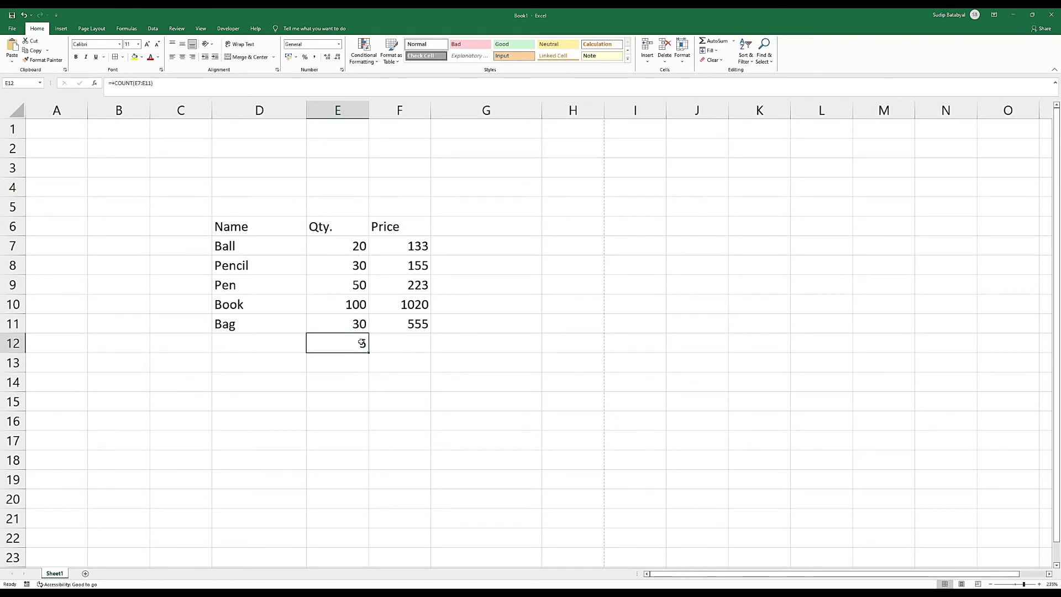
key(Delete)
- Enter +COUNT(D7:D11) in D12 on the Name column, which returns 0
click(269, 343)
text(+)
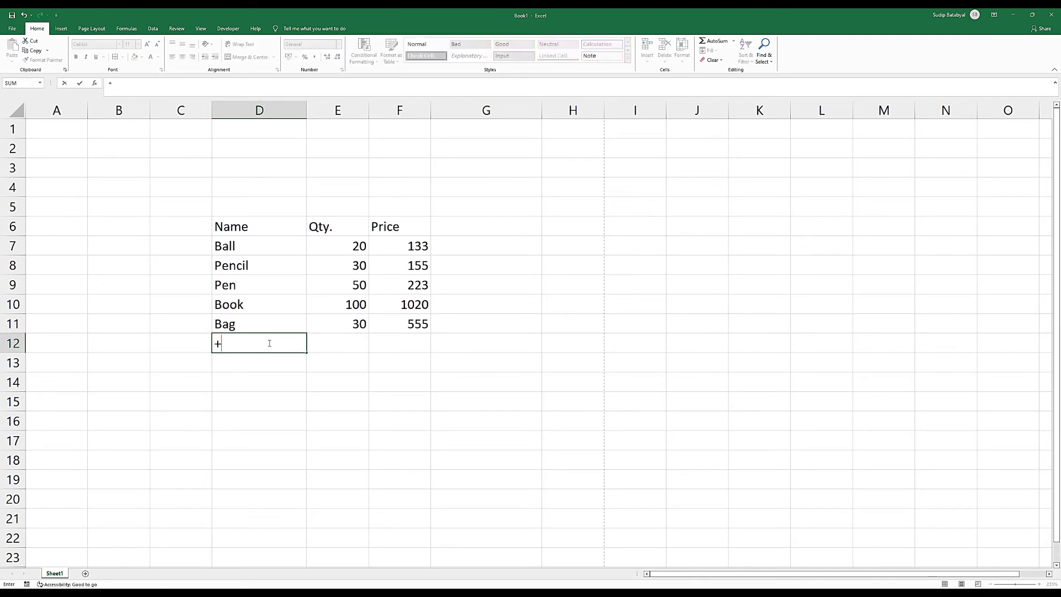
text(count)
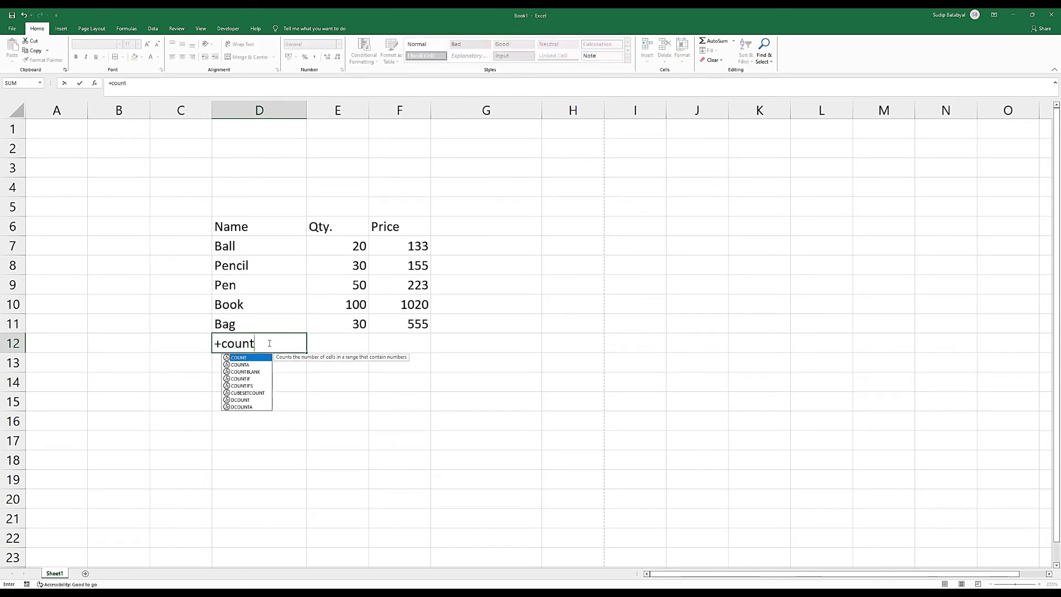
text(()
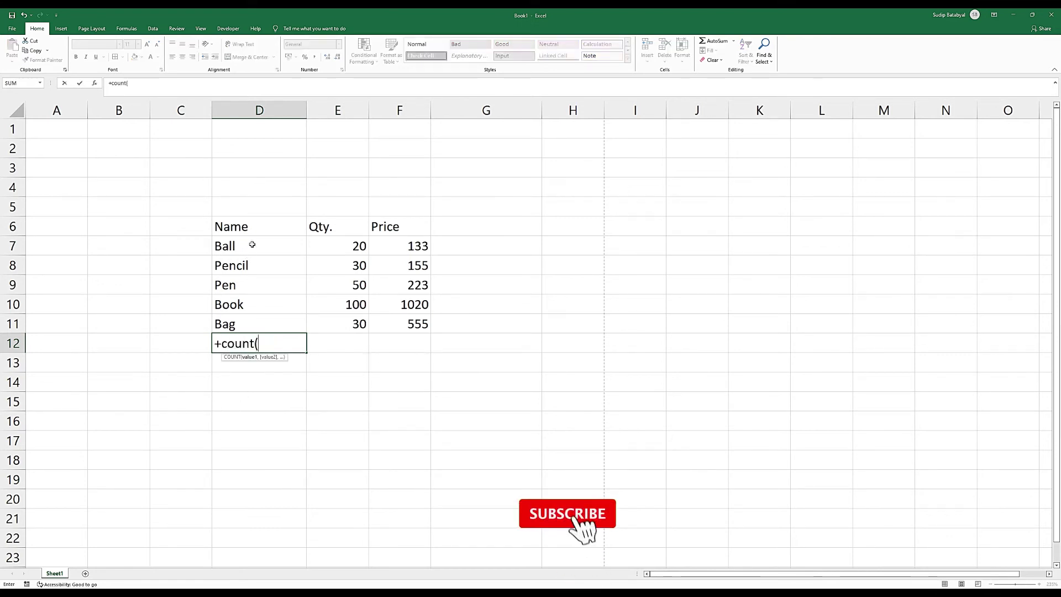
drag(282, 243, 256, 321)
key(Return)
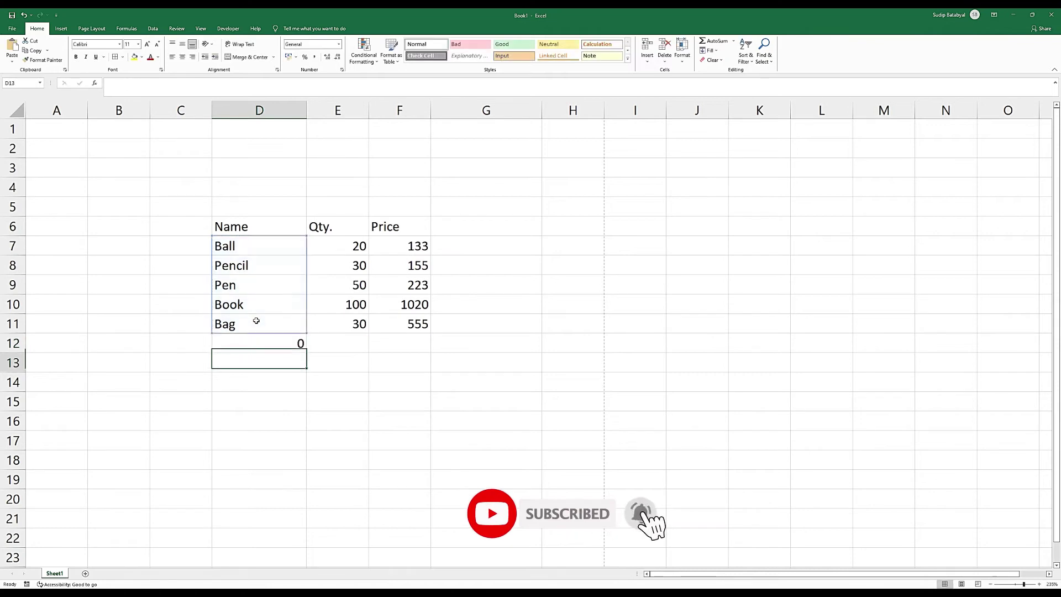
click(260, 344)
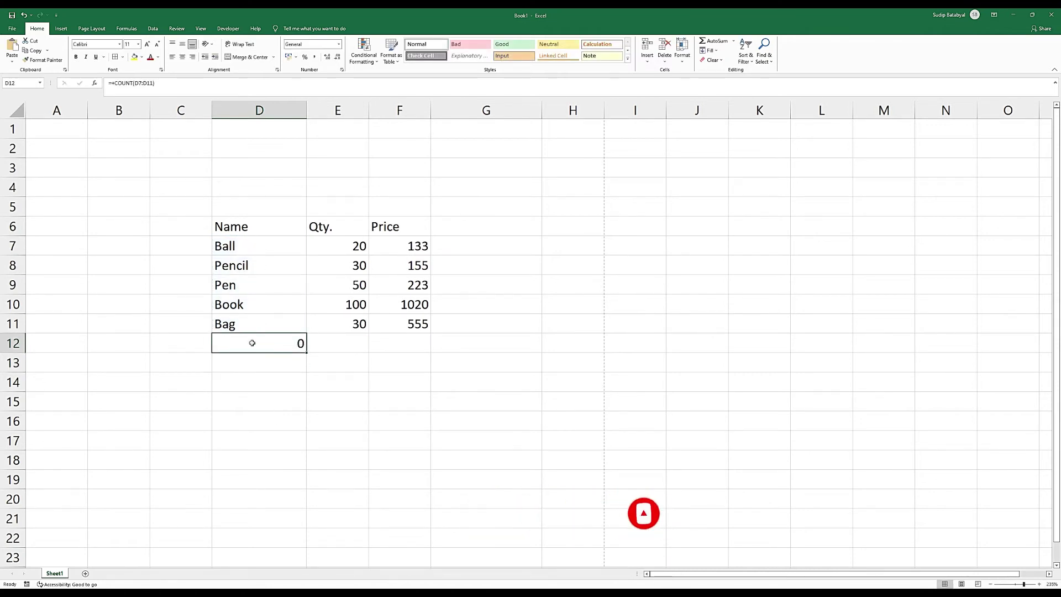
- Step through the text names in D7:D11, then clear the COUNT formula from D12
click(246, 246)
click(245, 266)
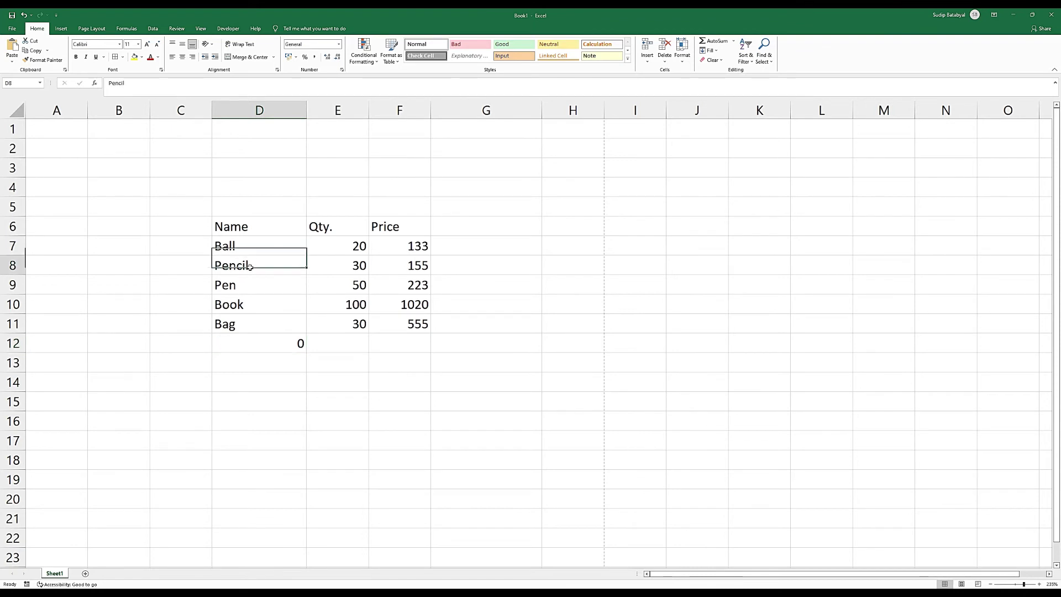
click(245, 285)
click(245, 305)
click(244, 326)
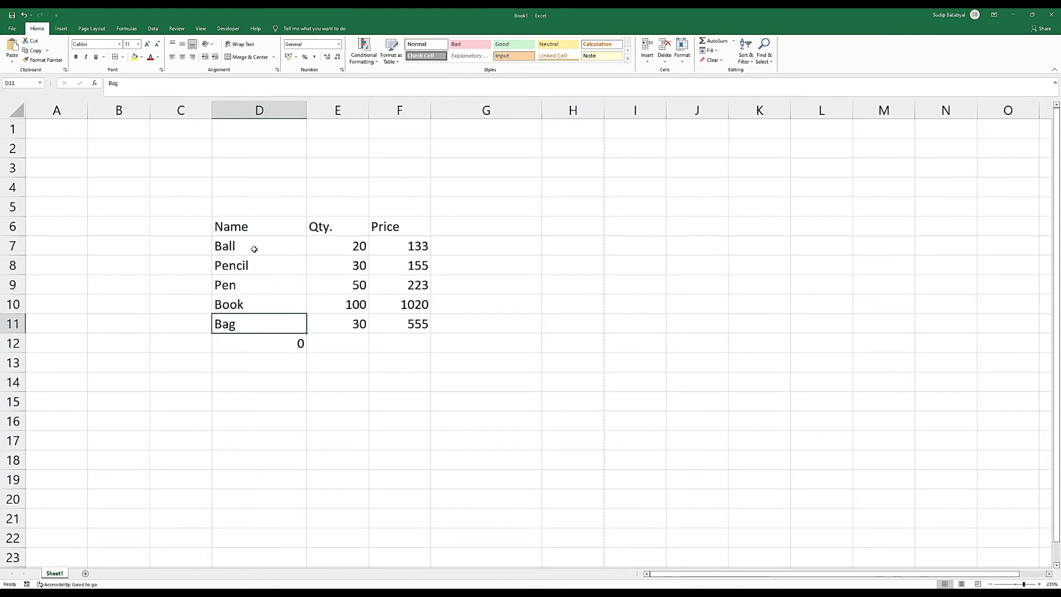
click(258, 344)
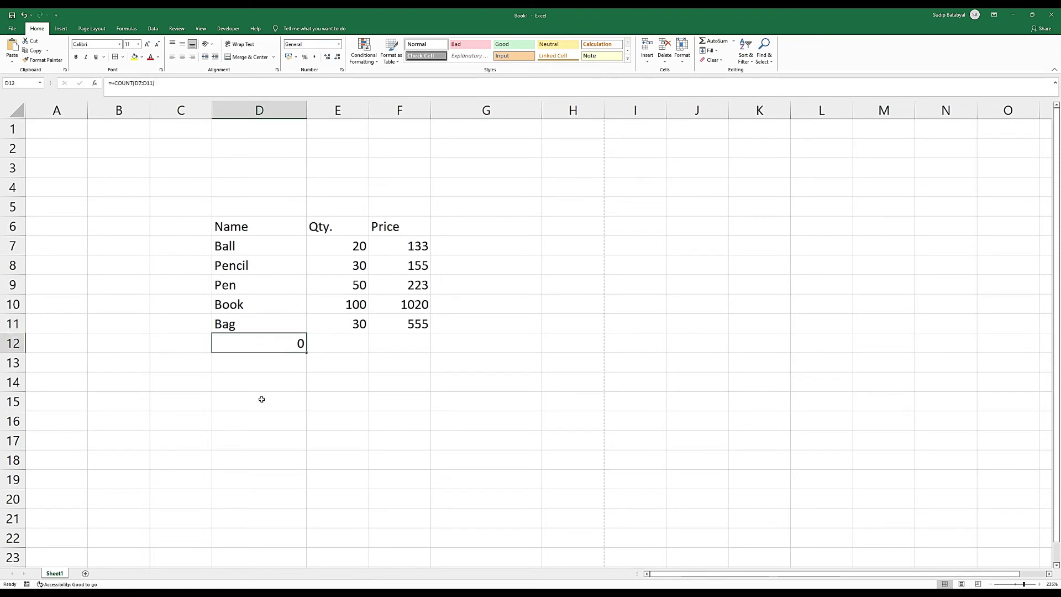
key(Delete)
text(+c)
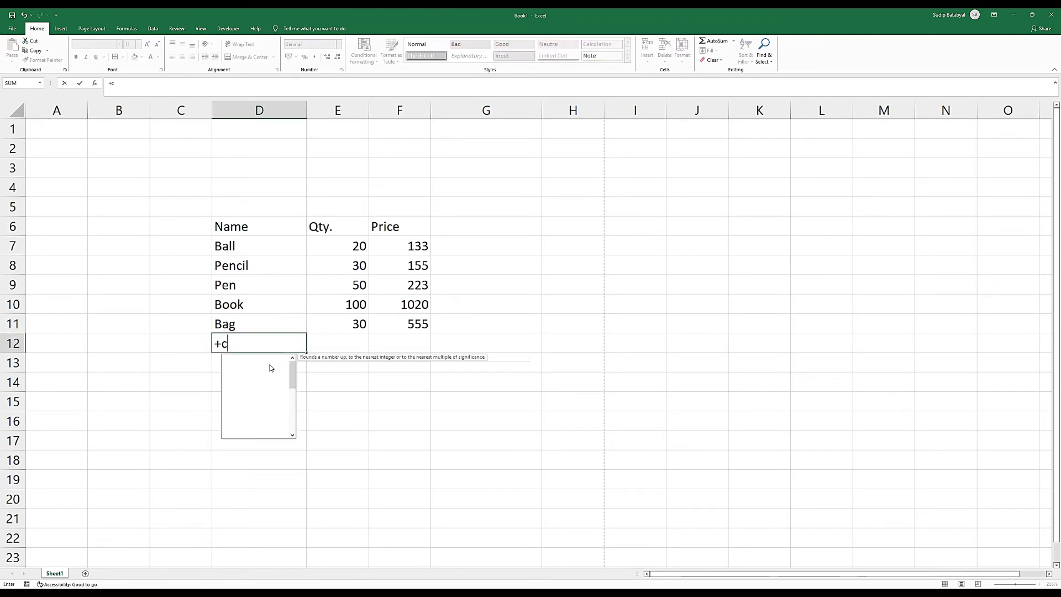
text(ounta)
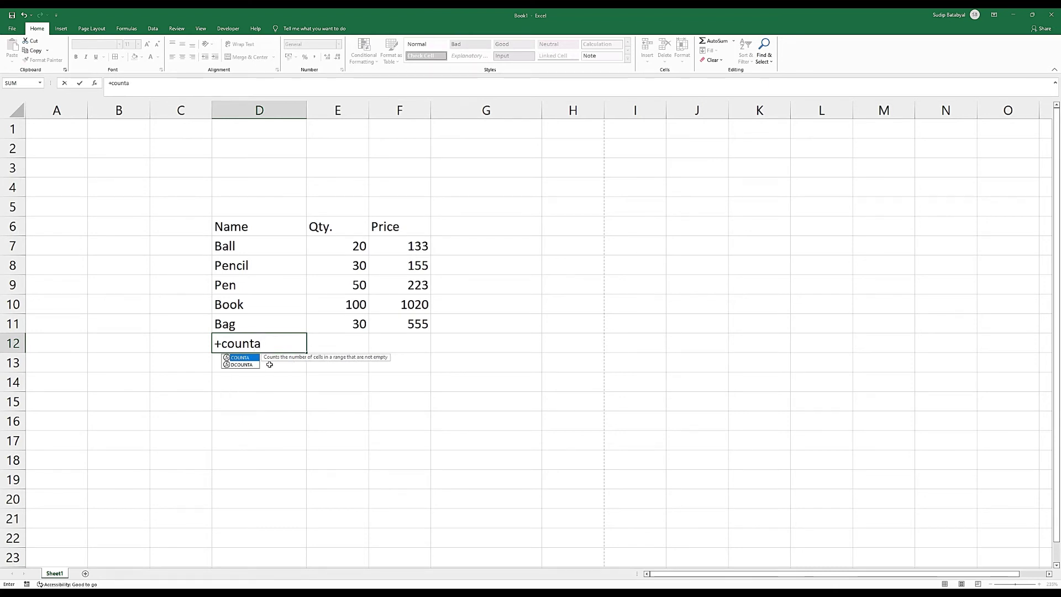
text(()
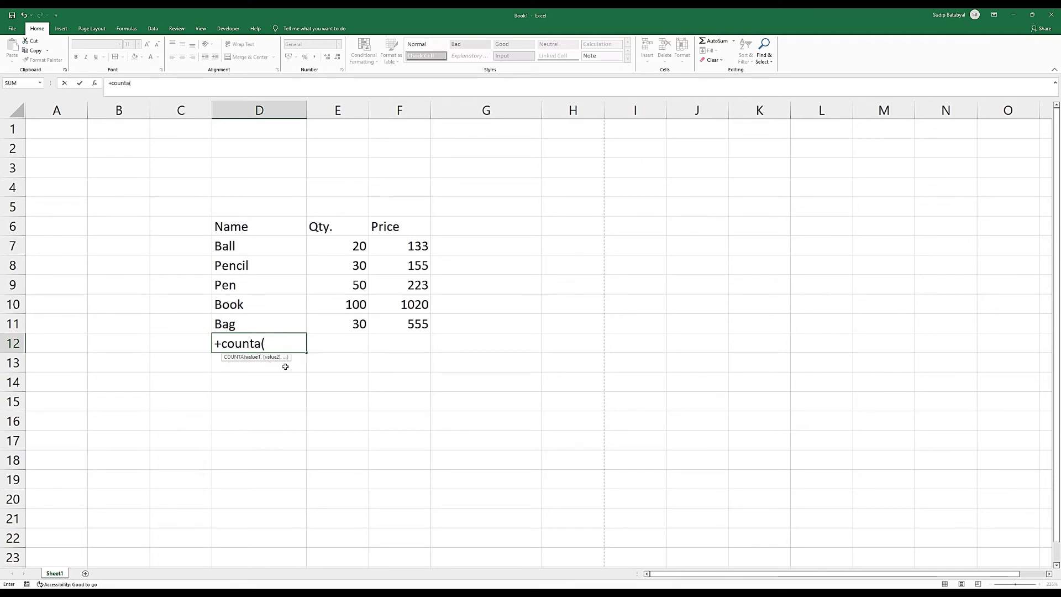
drag(247, 252, 252, 323)
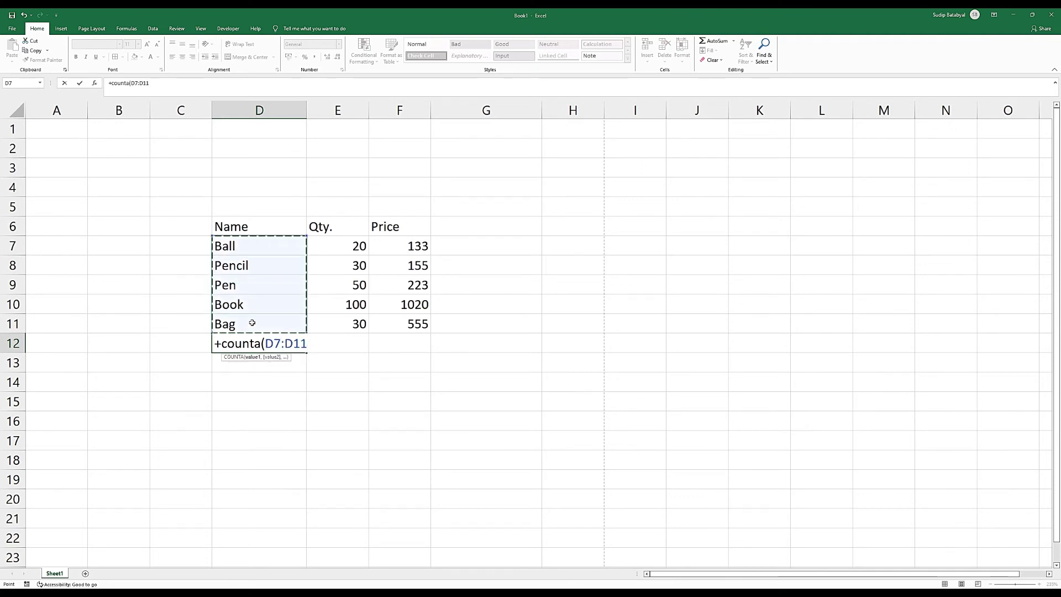
text())
key(Return)
click(304, 342)
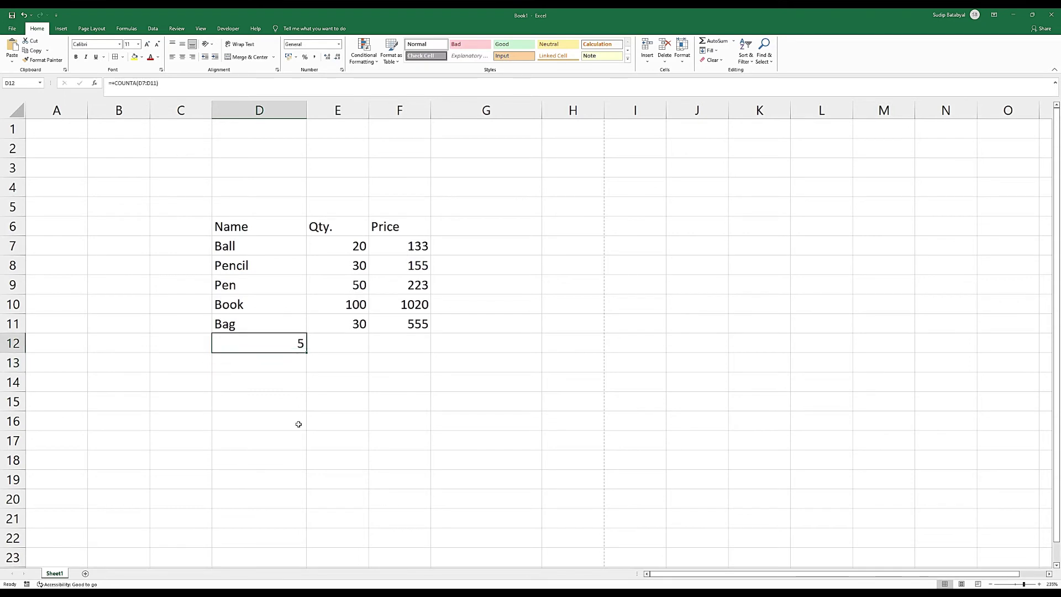
key(Delete)
key(Right)
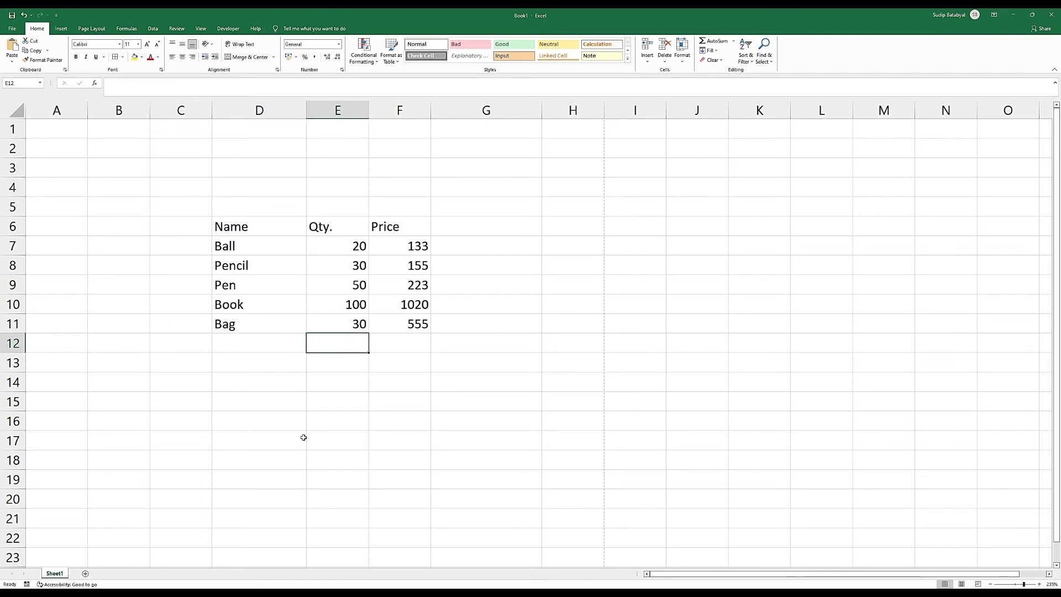
text(+m)
text(in)
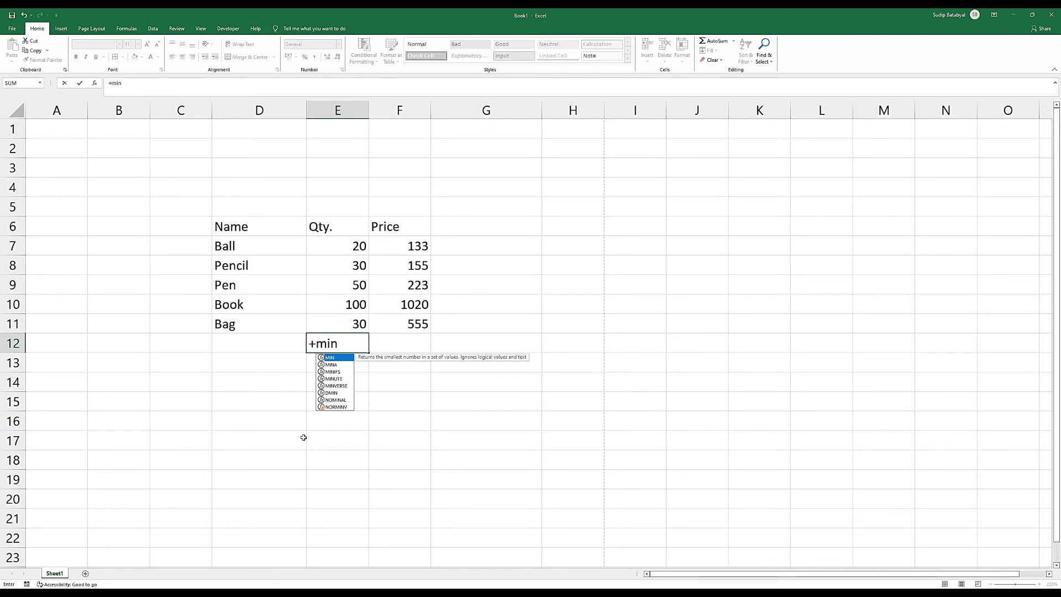
text(()
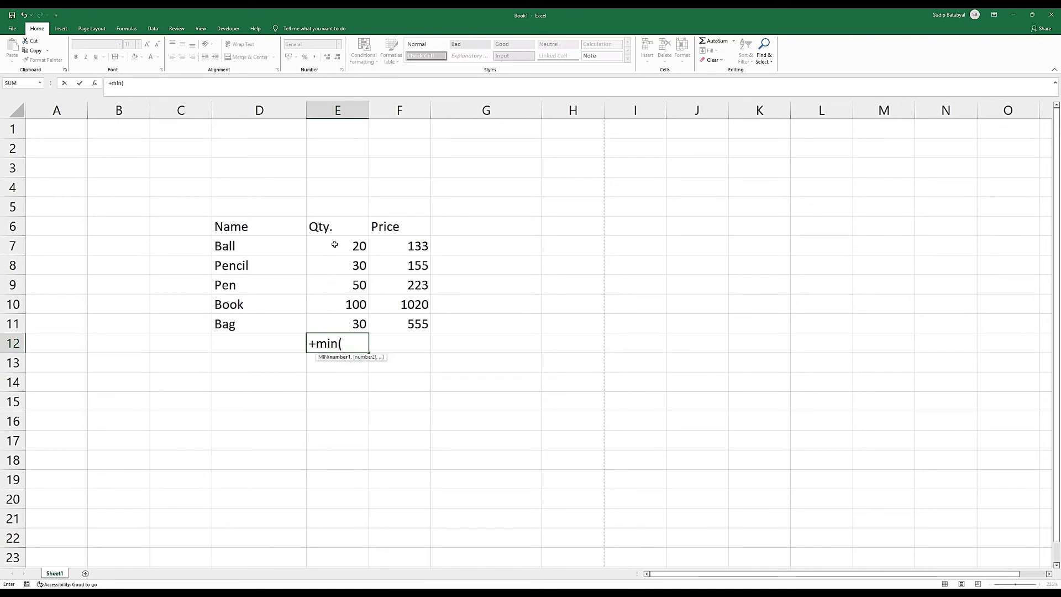
drag(334, 244, 336, 324)
text())
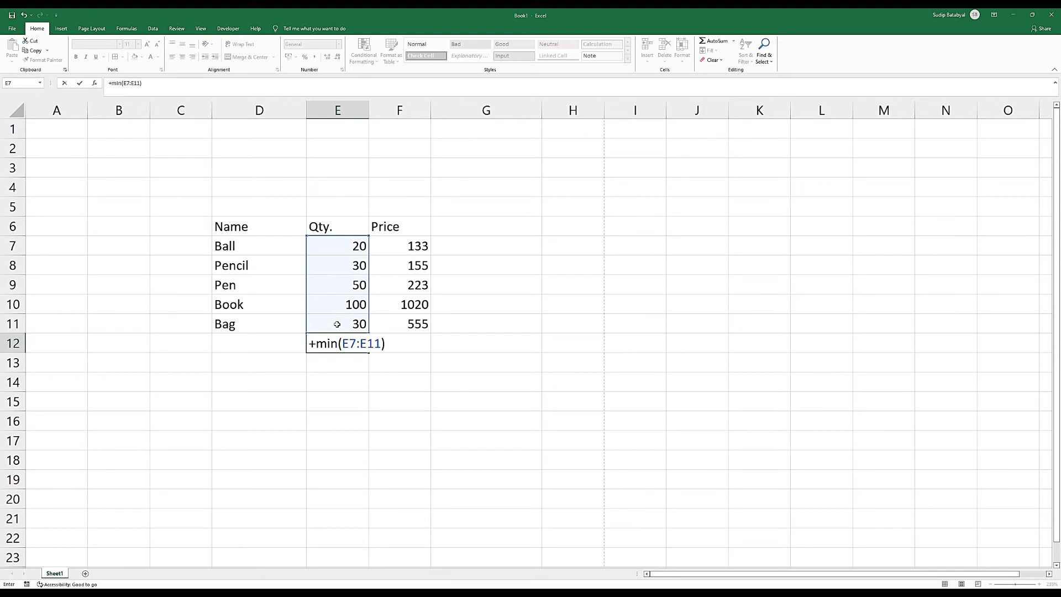
key(Return)
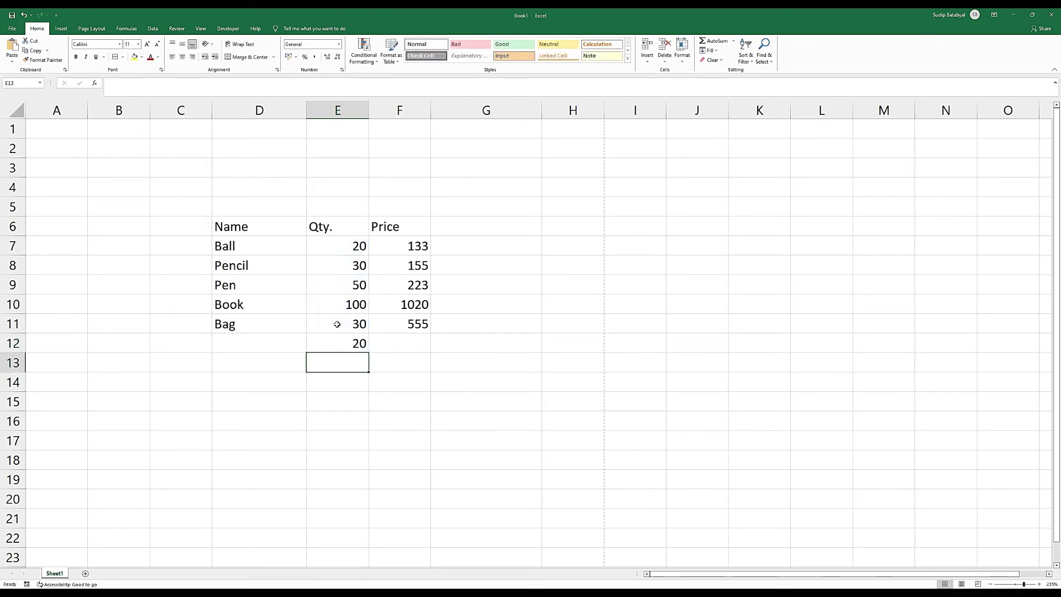
key(Up)
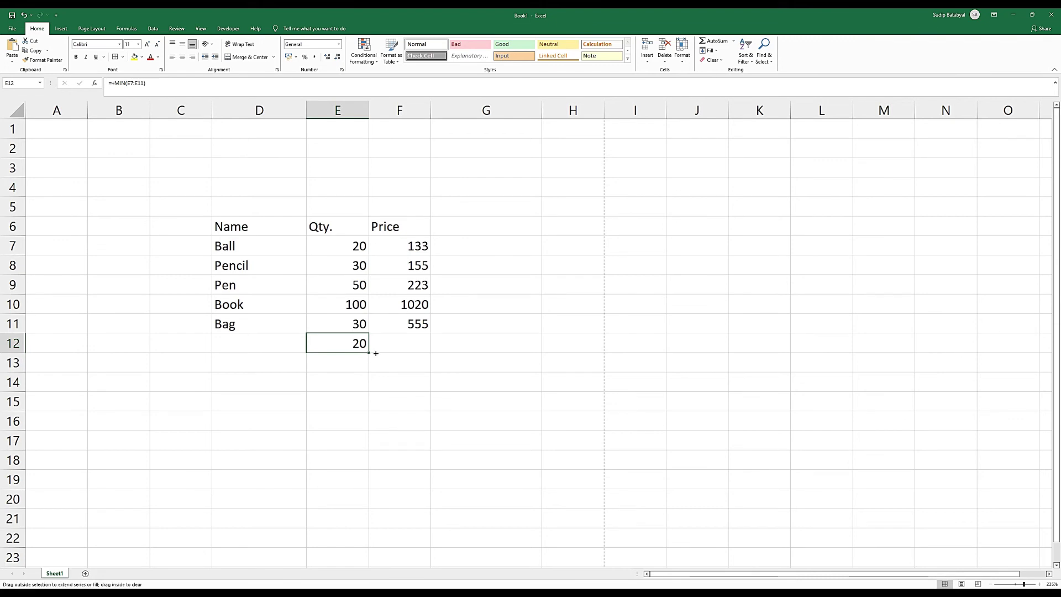
drag(369, 353, 430, 352)
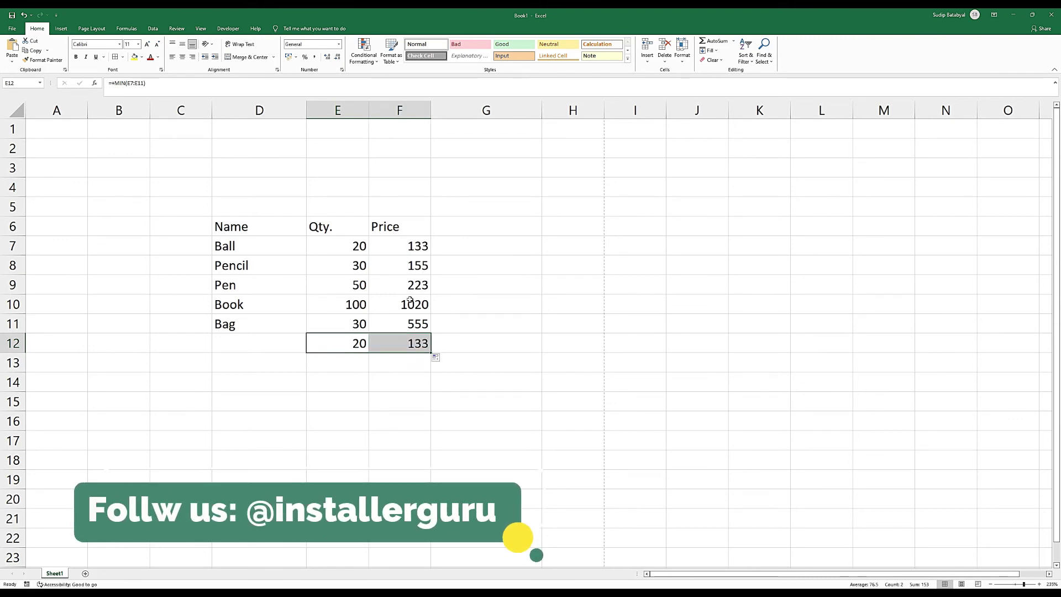
click(415, 345)
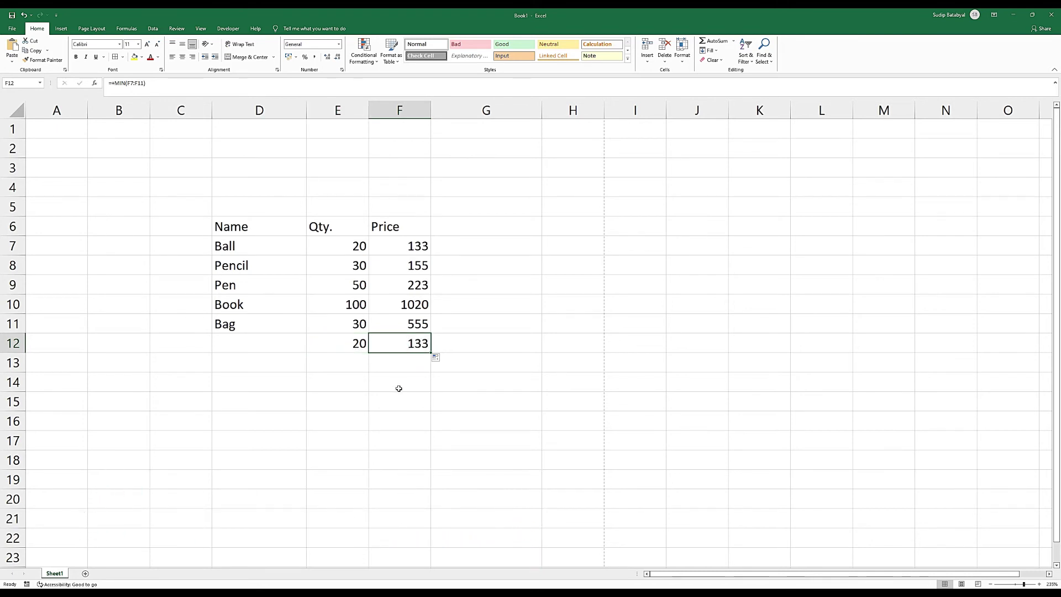
drag(417, 242, 415, 326)
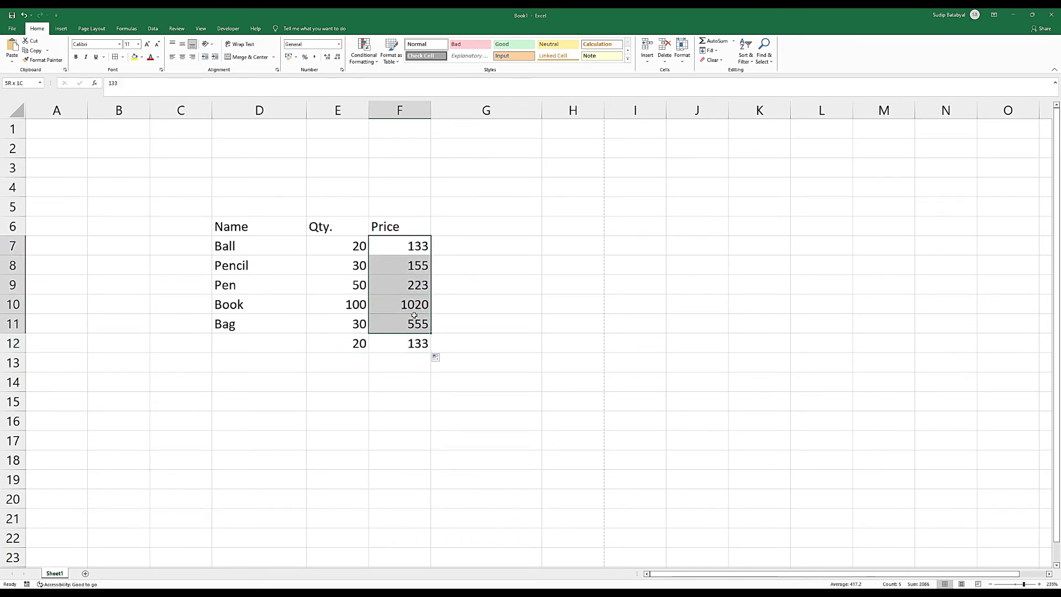
click(411, 345)
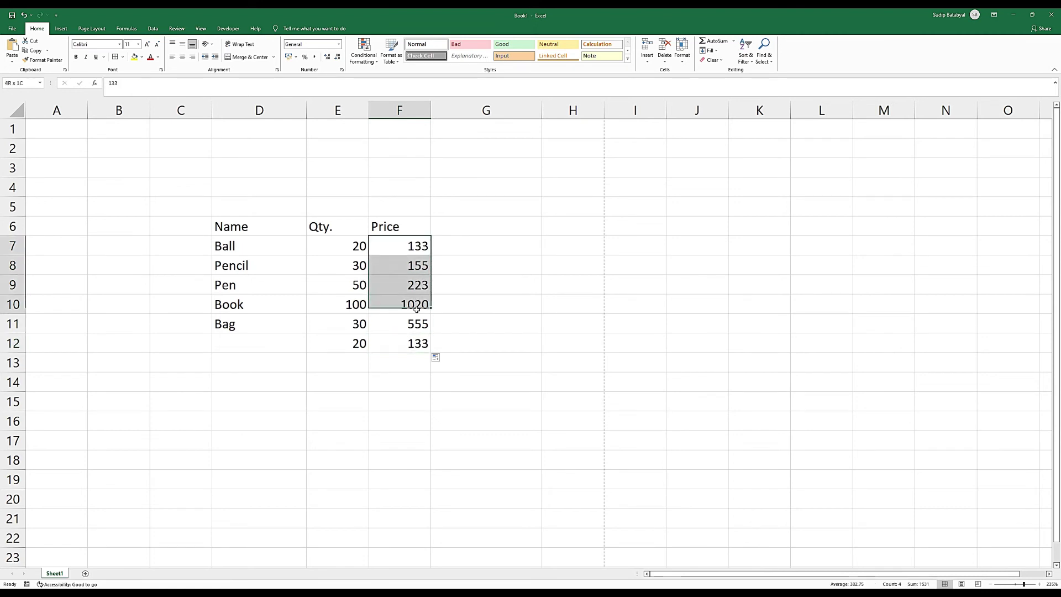
drag(418, 244, 416, 326)
click(414, 348)
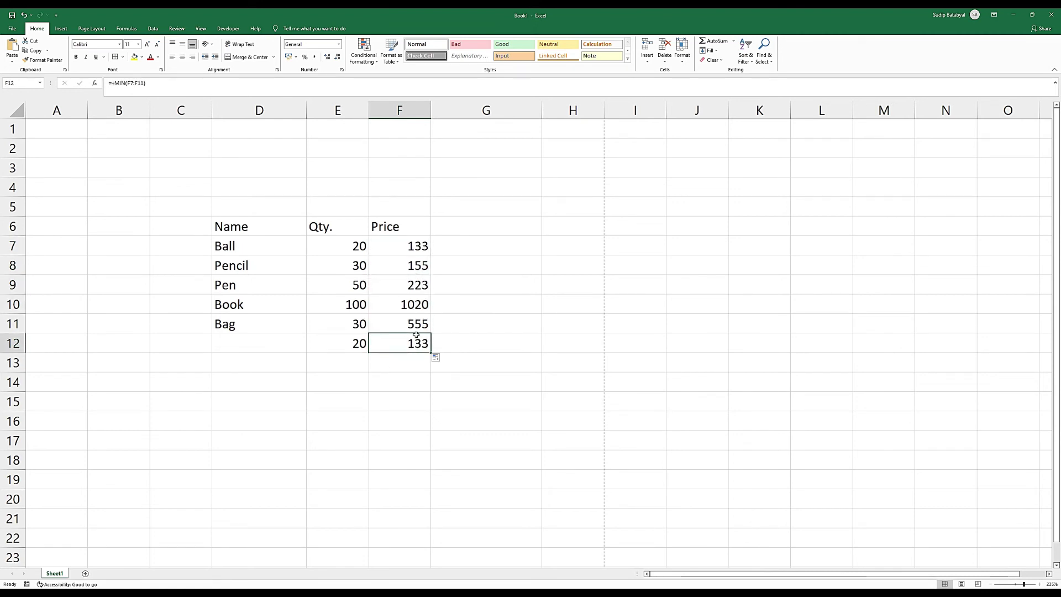
drag(355, 350, 416, 347)
key(Delete)
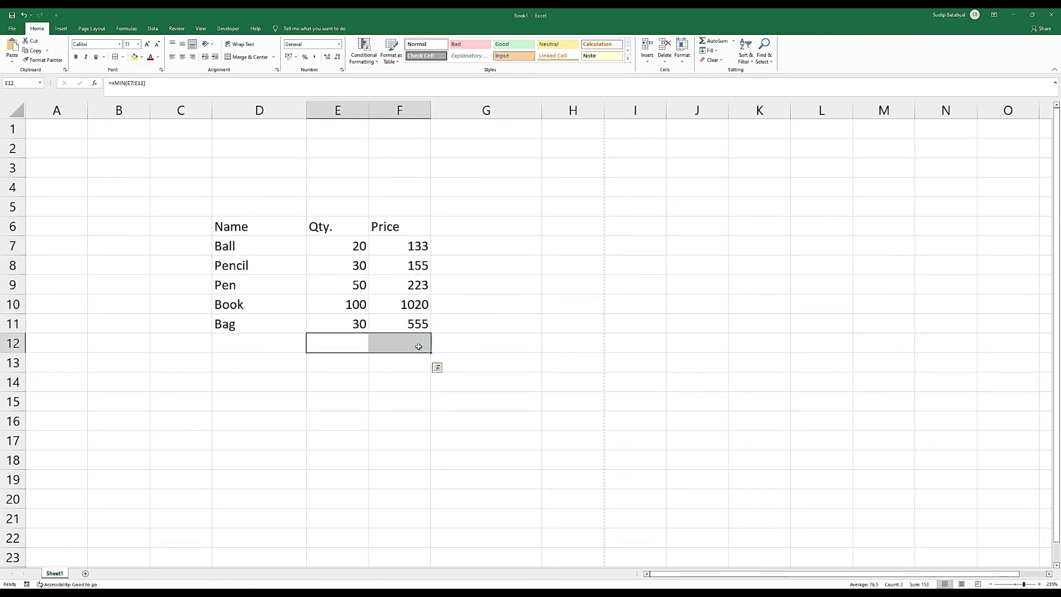
click(334, 338)
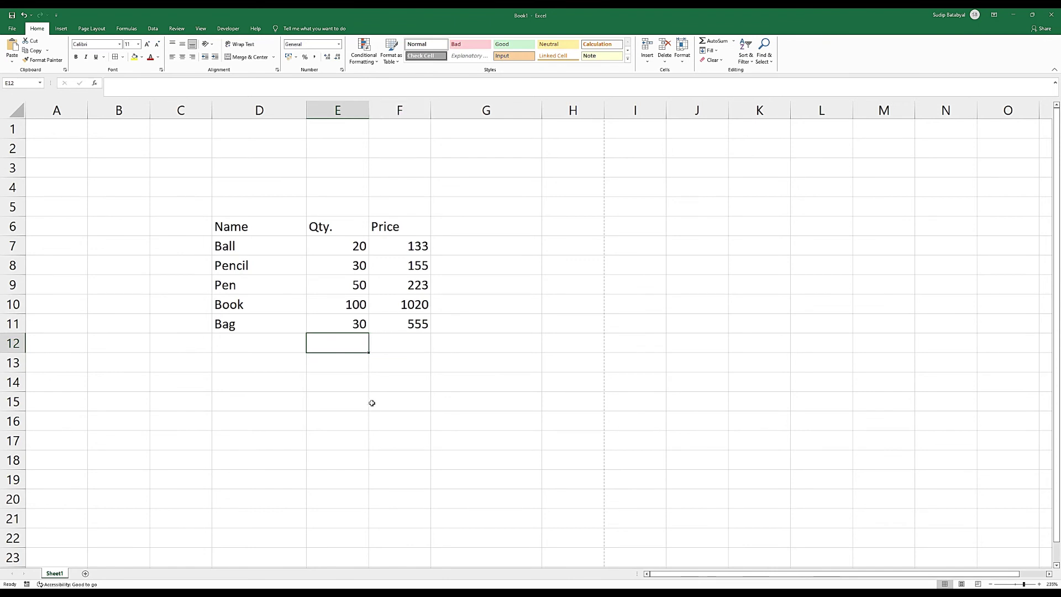
- Enter +MAX(E7:E11) in E12 (100) and copy it to F12 for the maximum price 1020
text(+max)
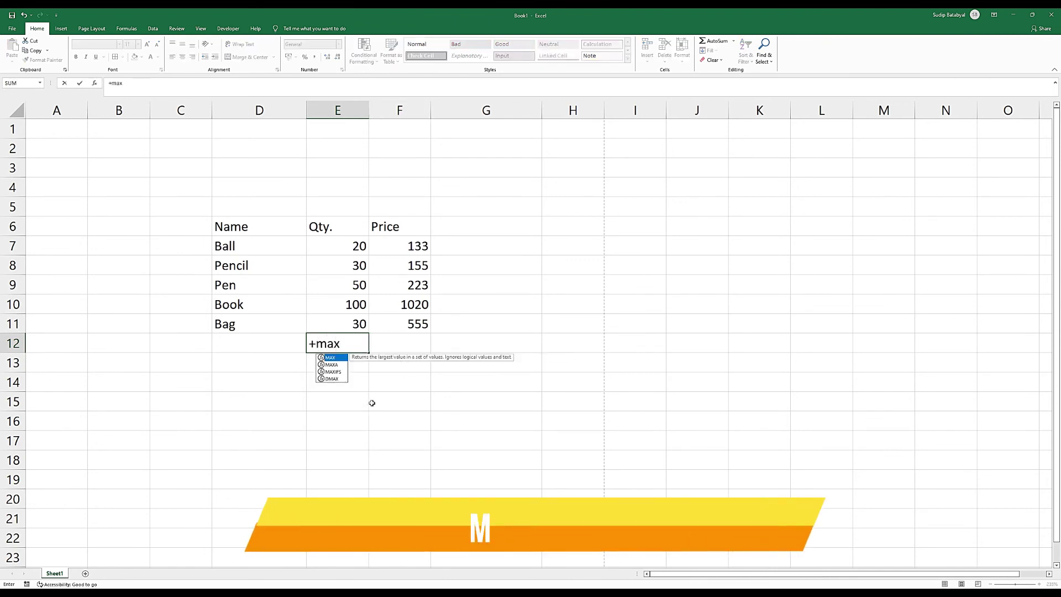
text(()
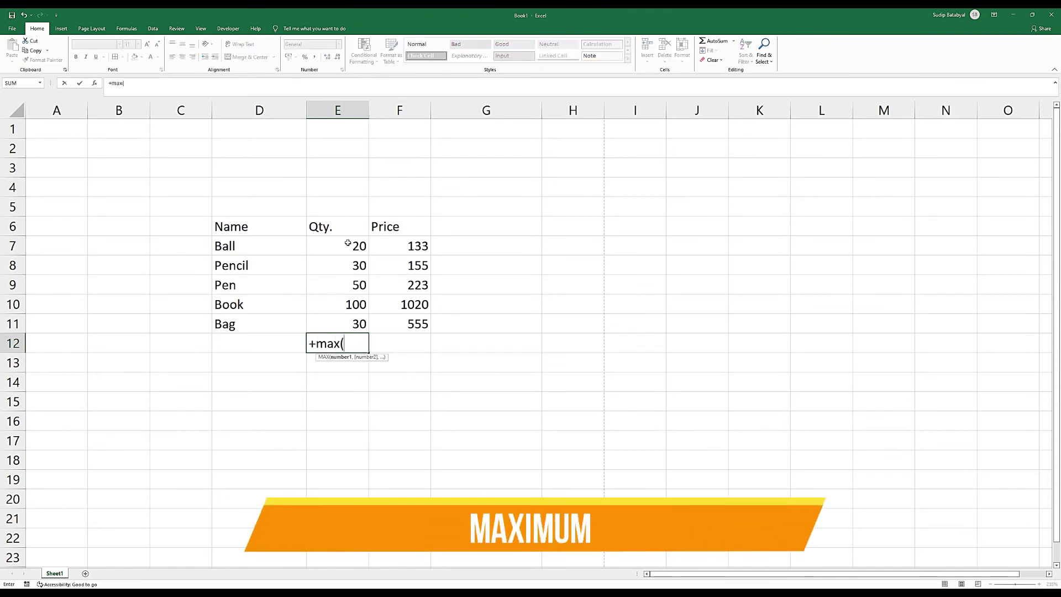
drag(348, 243, 354, 321)
text())
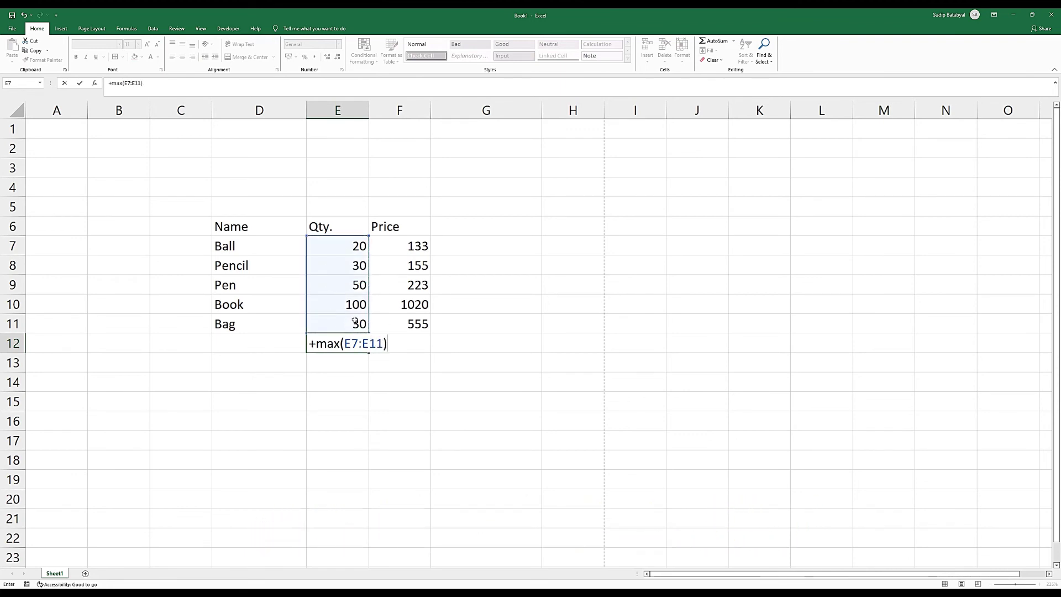
key(Return)
click(335, 343)
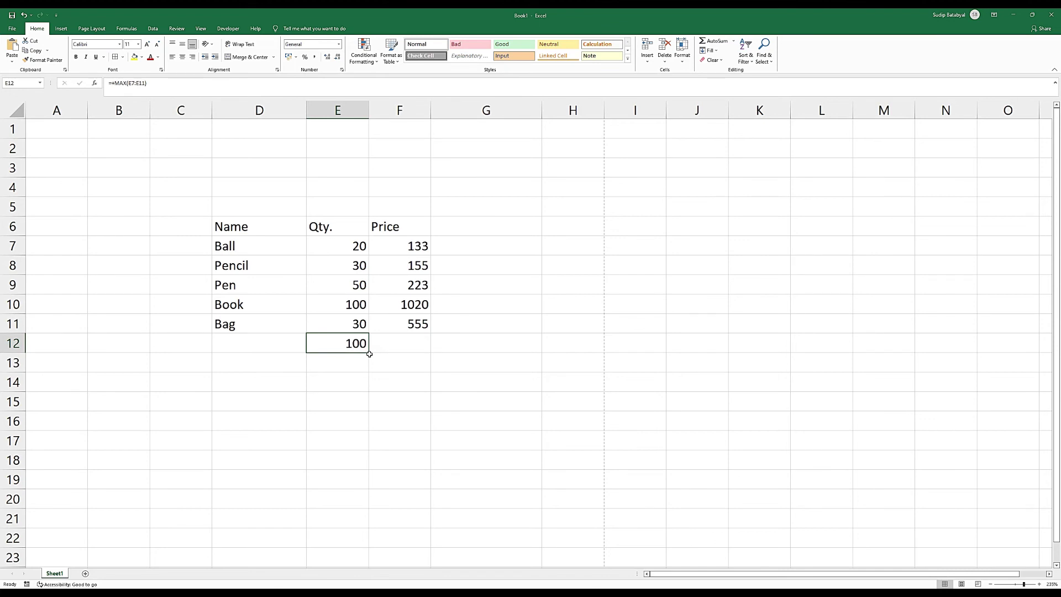
drag(370, 353, 420, 347)
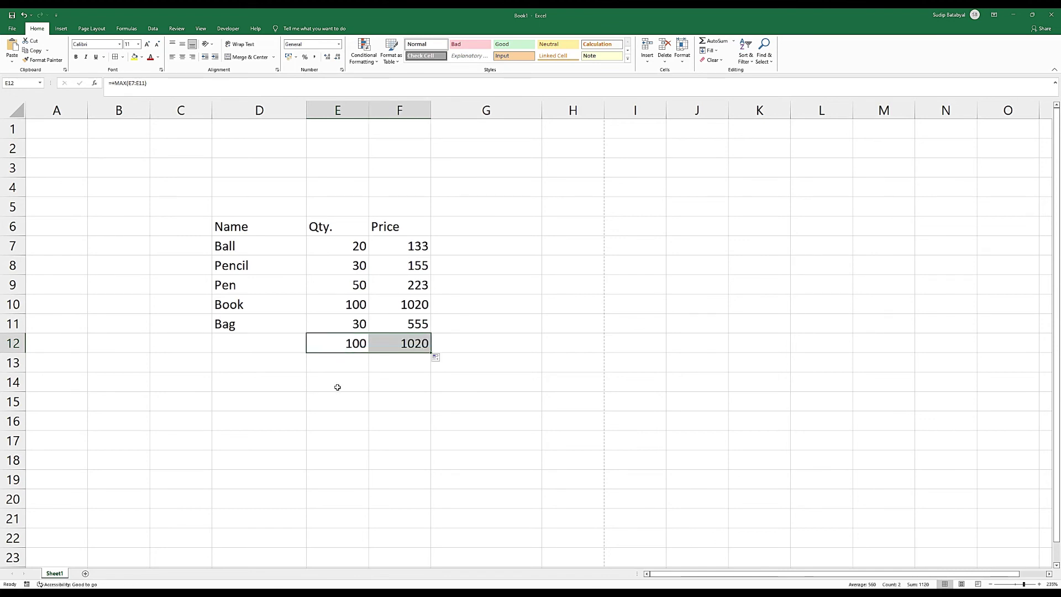
click(413, 342)
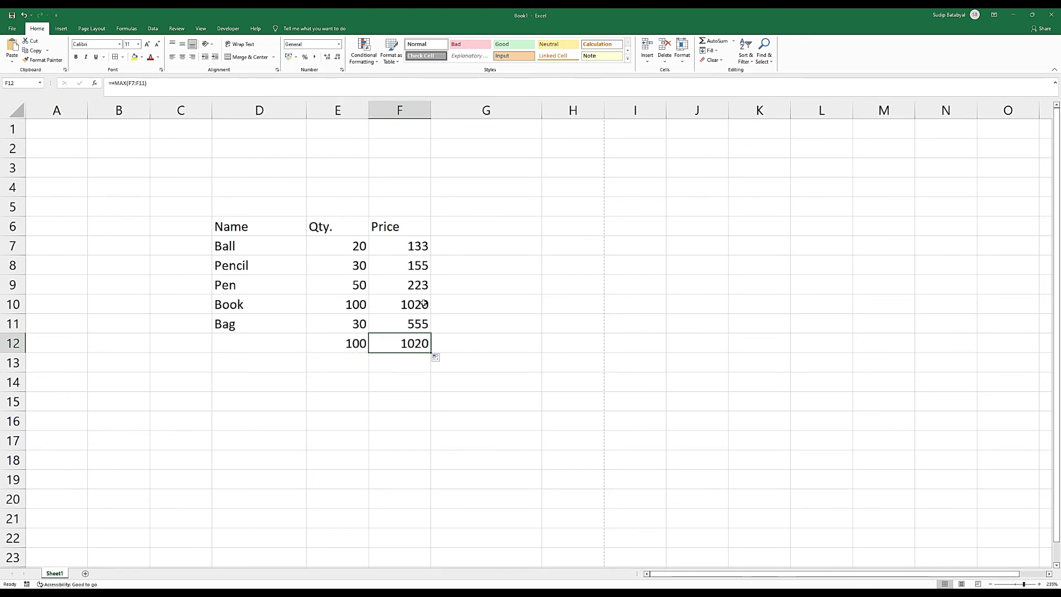
click(423, 303)
click(420, 343)
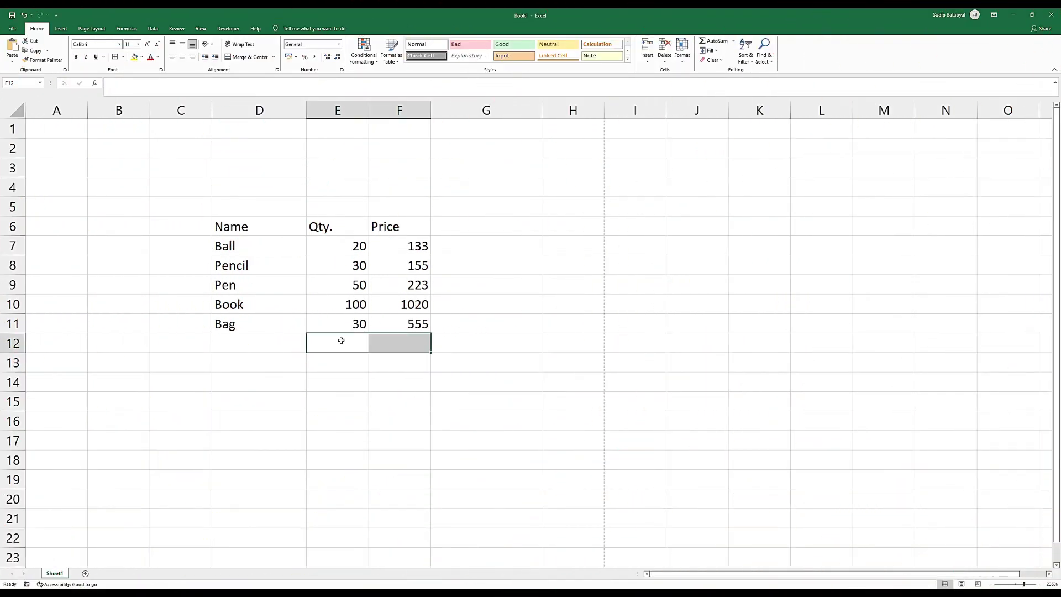
click(338, 346)
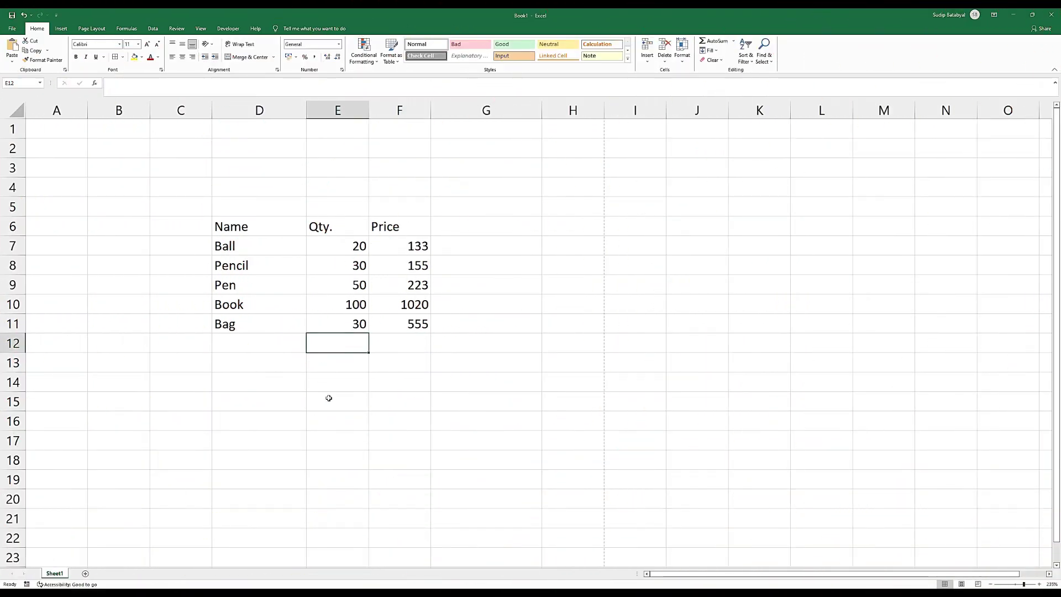
- Enter =AVERAGE(E7:E11) in E12, giving an average quantity of 46
text(+)
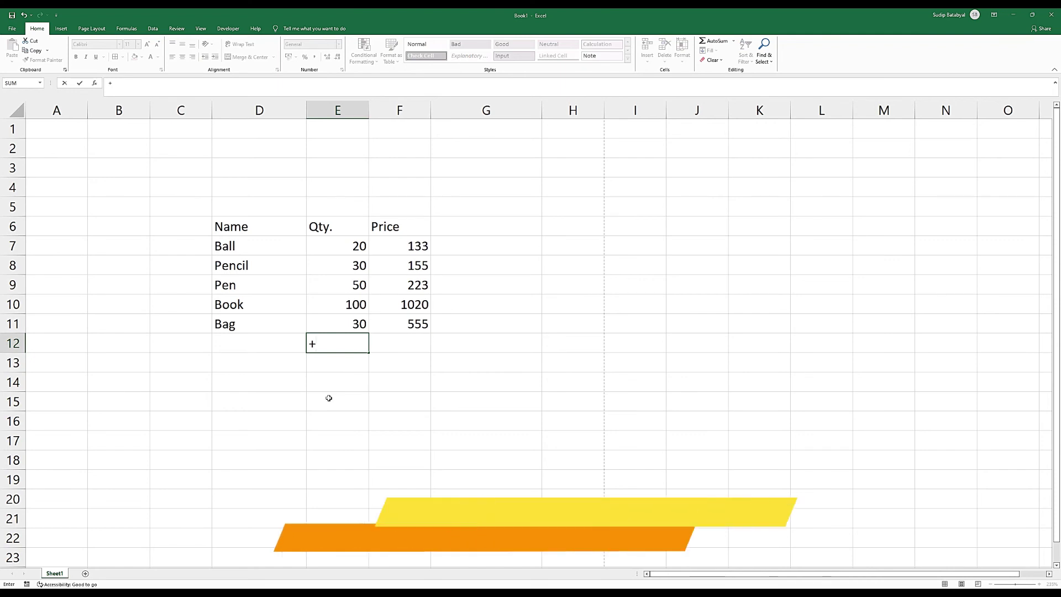
text(a)
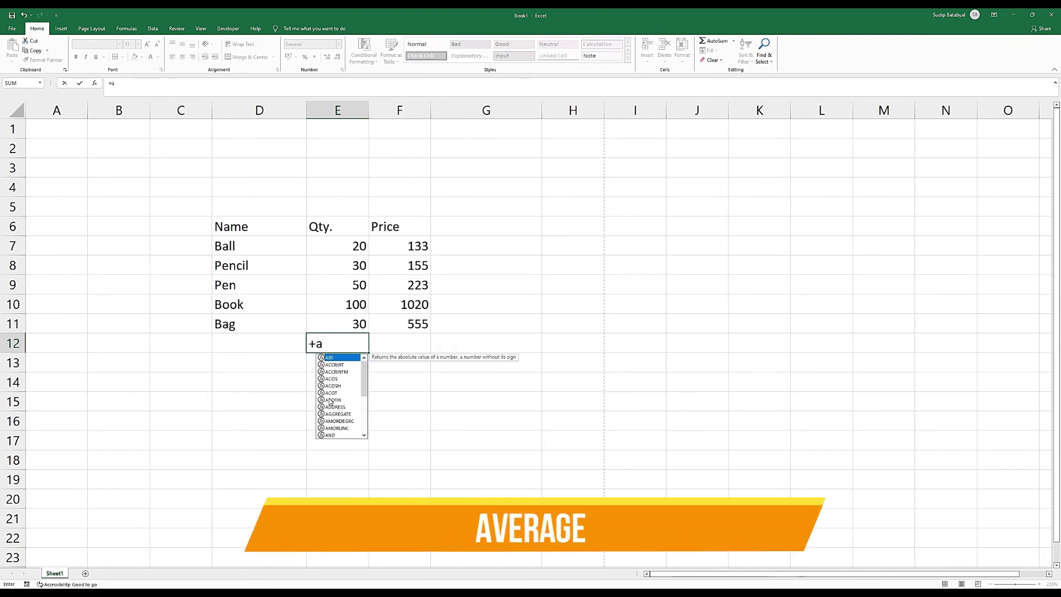
key(BackSpace)
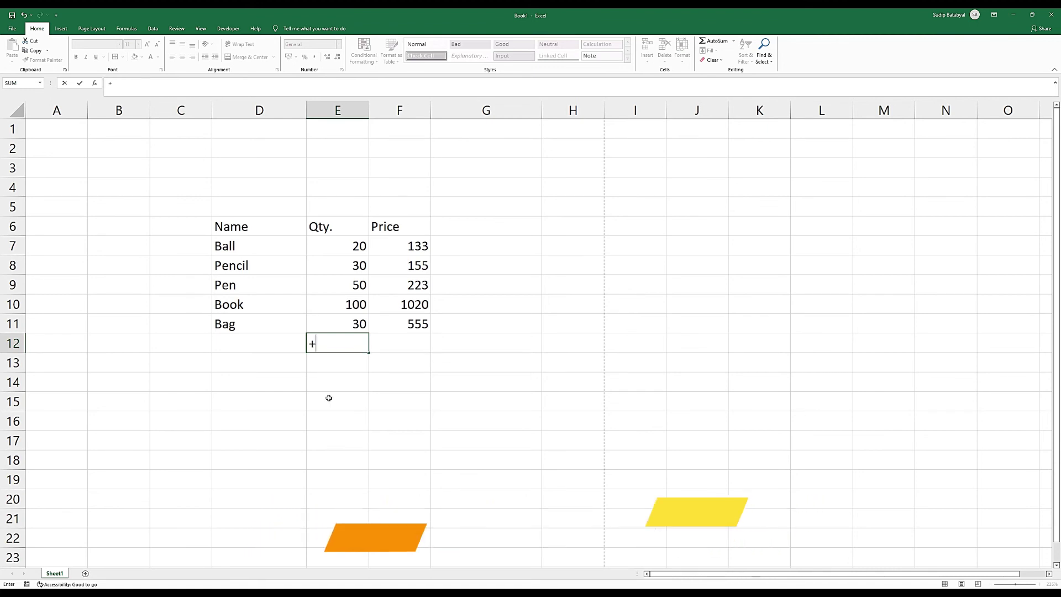
key(BackSpace)
text(=ave)
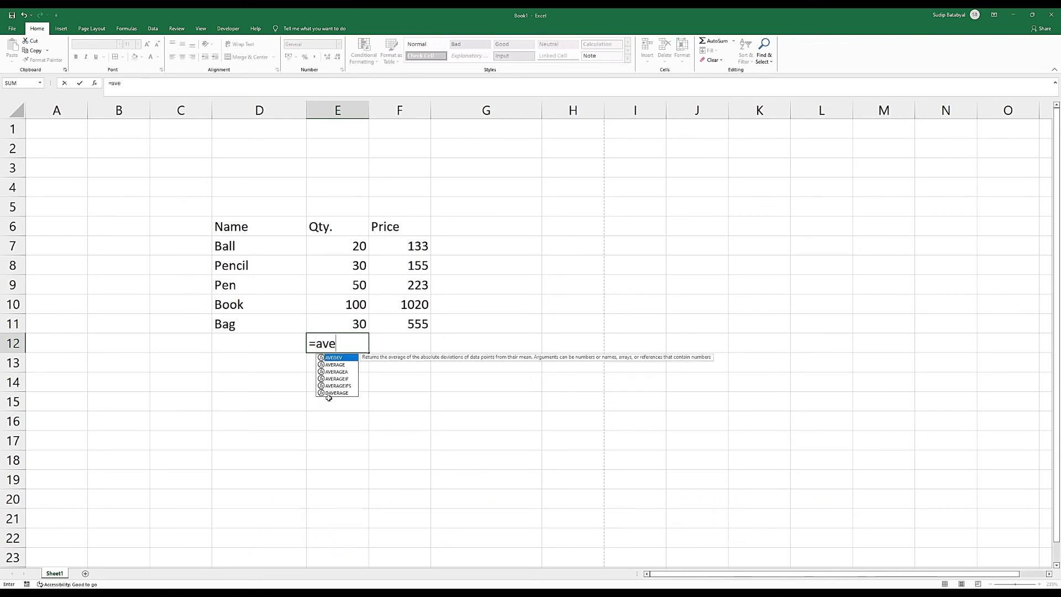
text(rage)
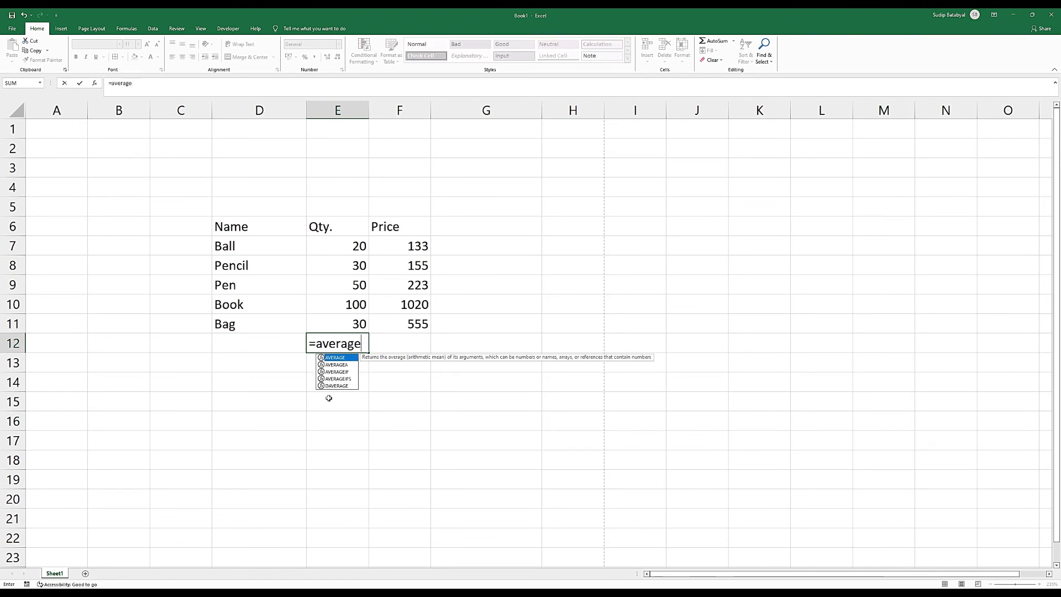
text(()
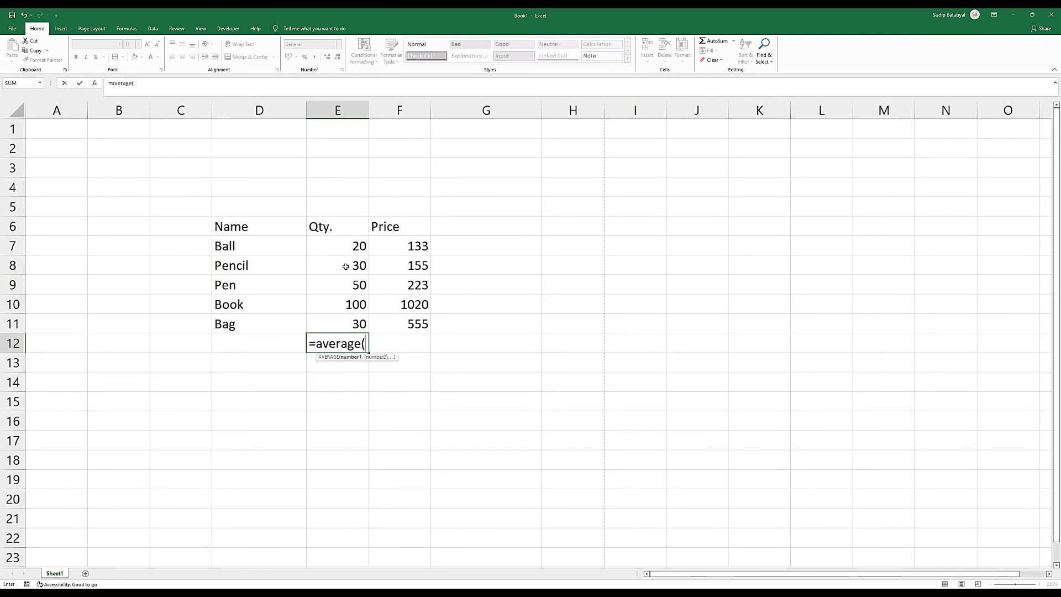
drag(349, 242, 362, 325)
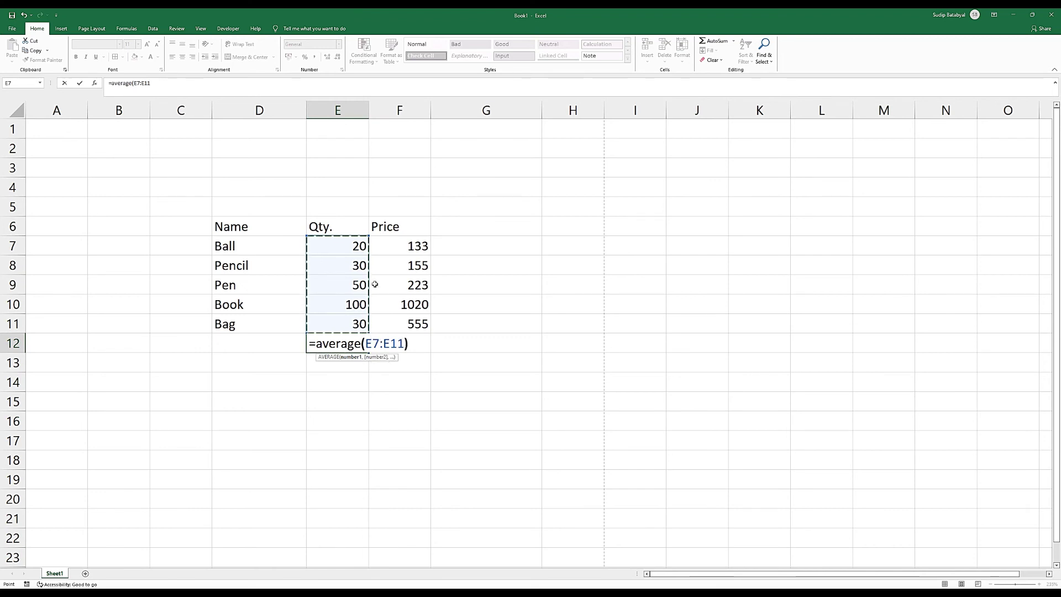
key(Return)
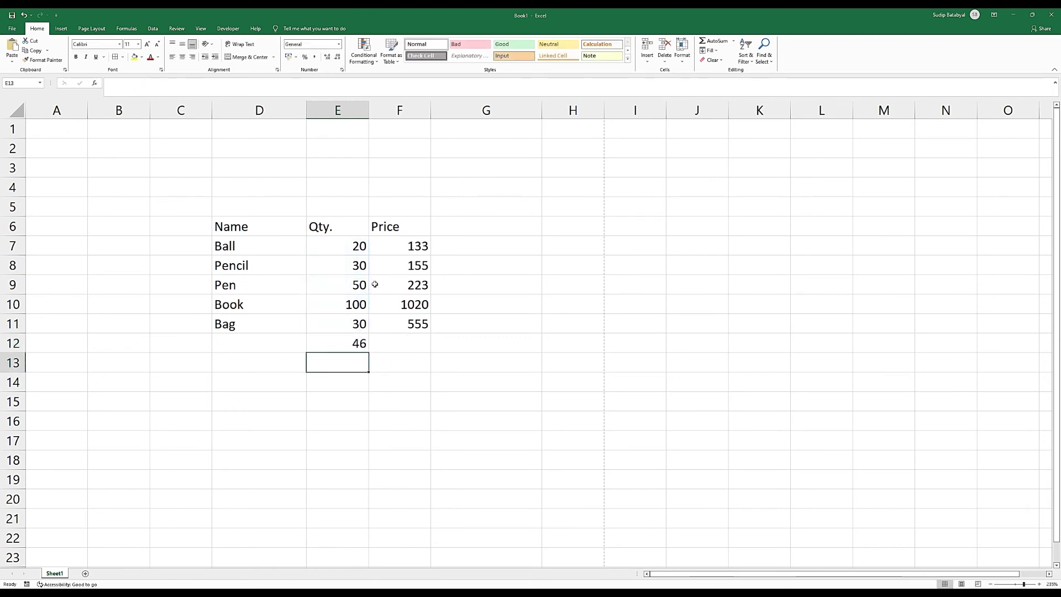
key(Up)
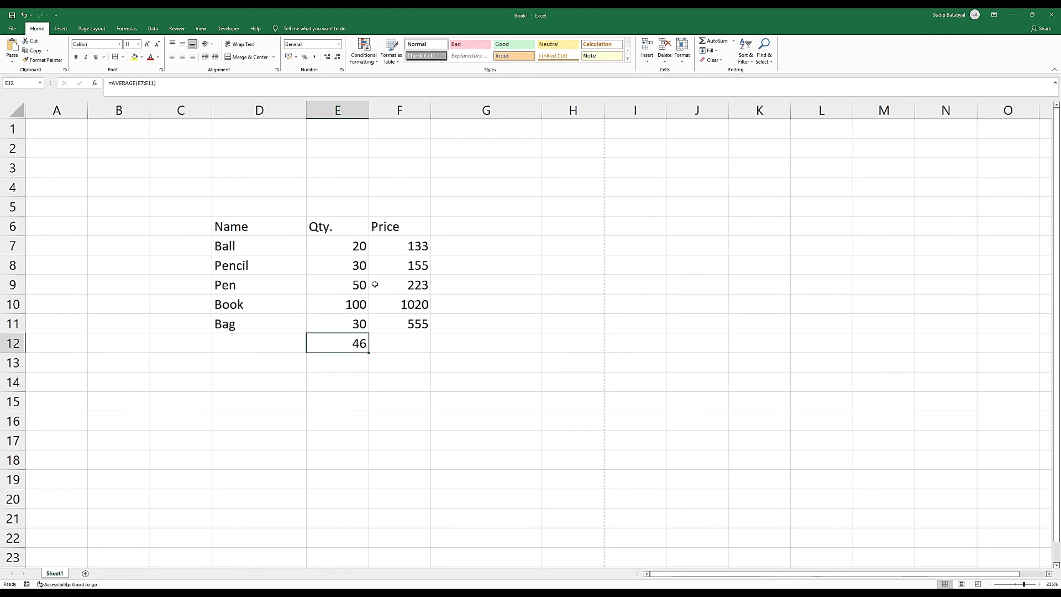
- Enter +AVERAGE(F7:F11) in F12, giving an average price of 417.2
click(389, 344)
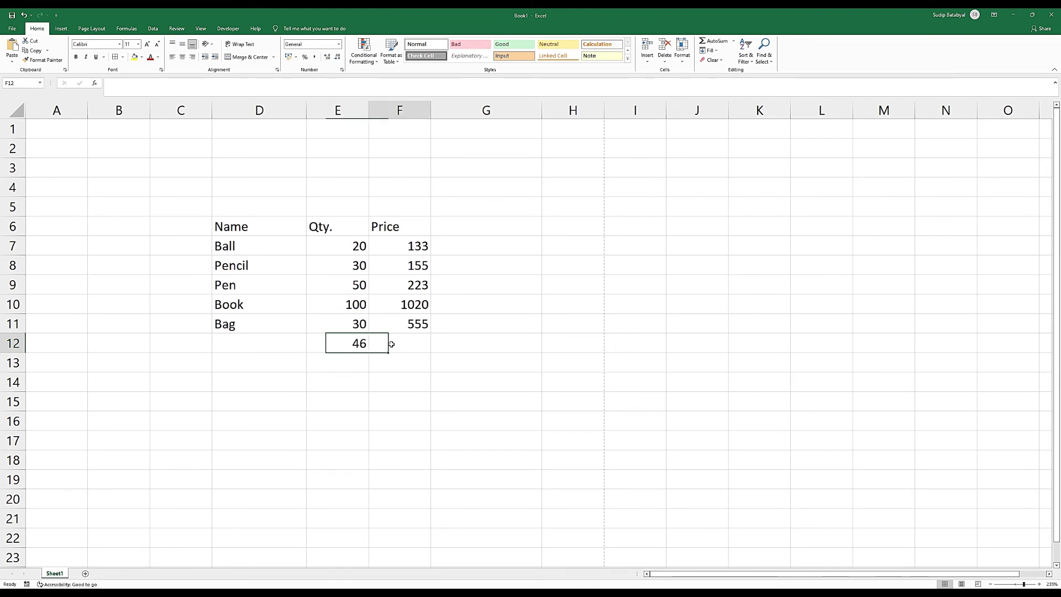
click(360, 345)
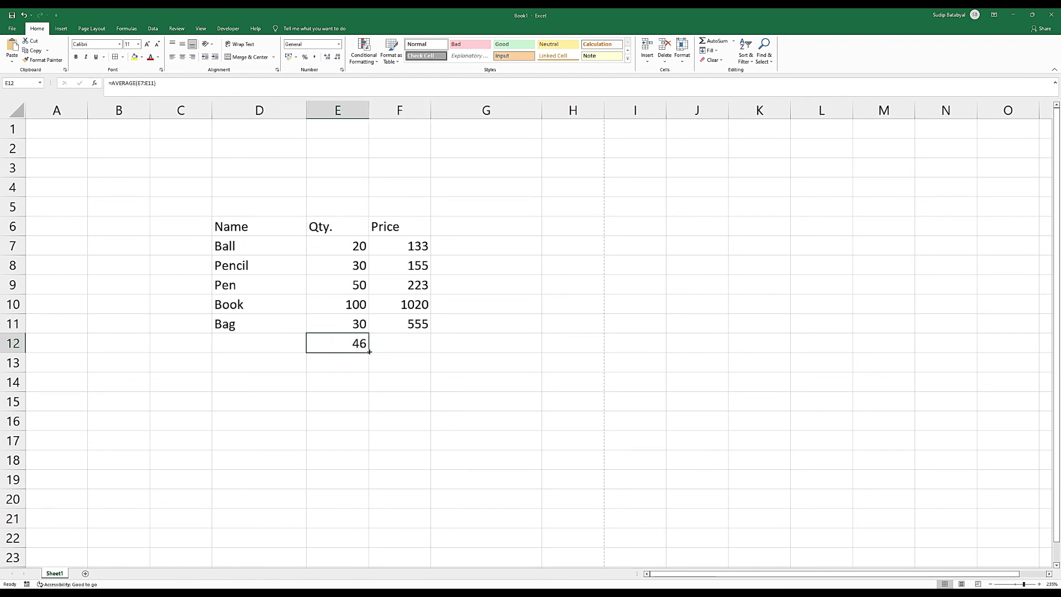
click(402, 342)
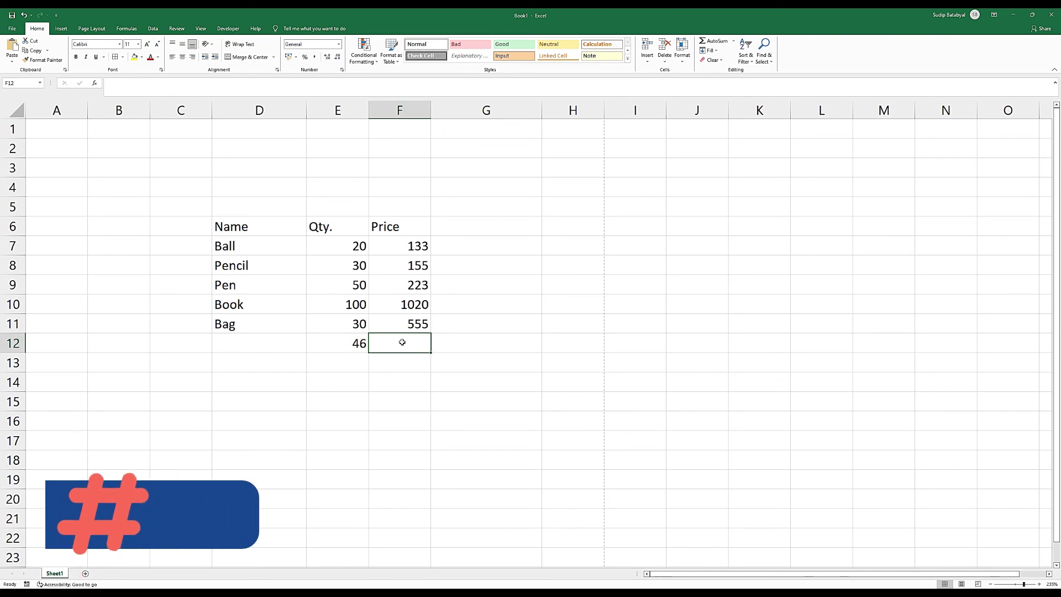
double_click(401, 342)
text(+average()
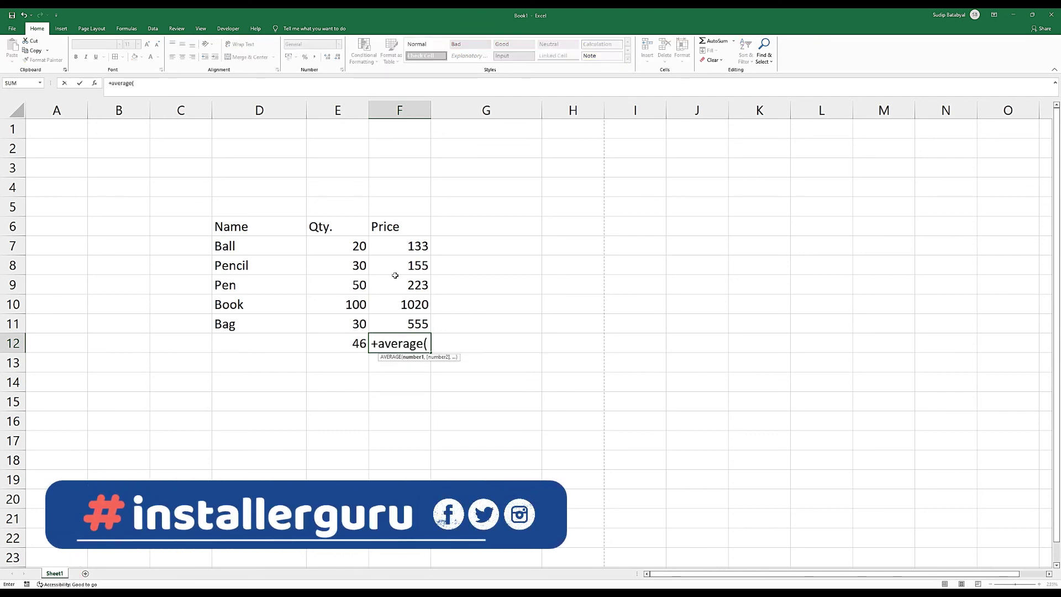
drag(403, 246, 403, 323)
text())
key(Return)
key(Up)
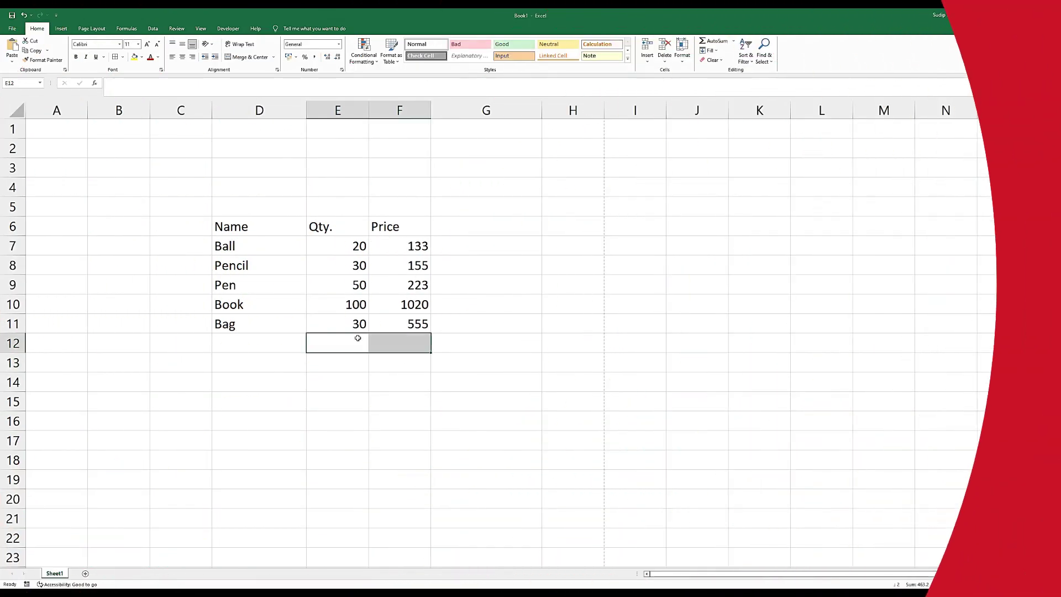
click(570, 272)
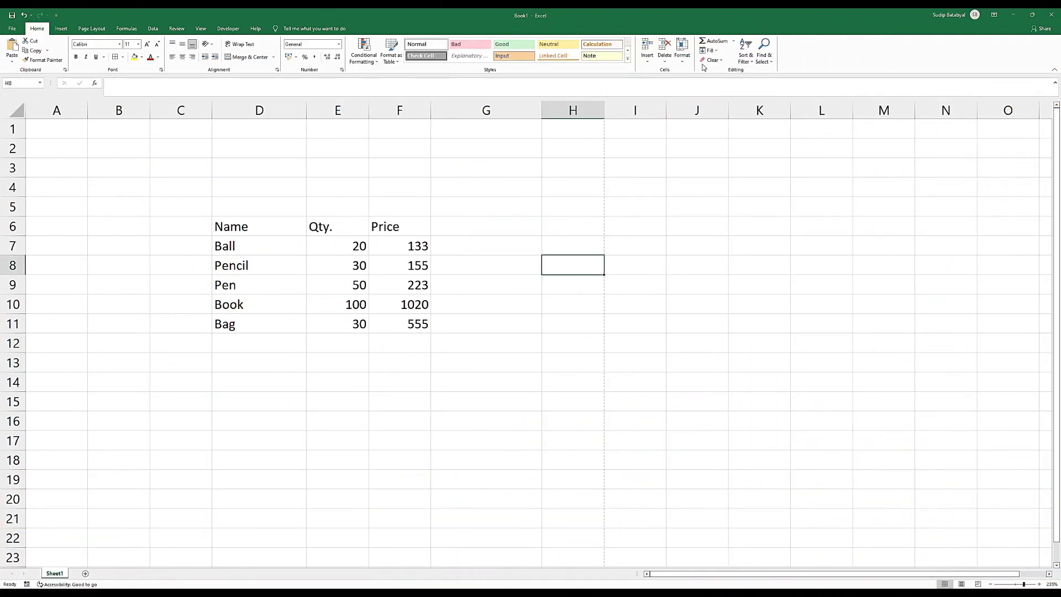
click(733, 42)
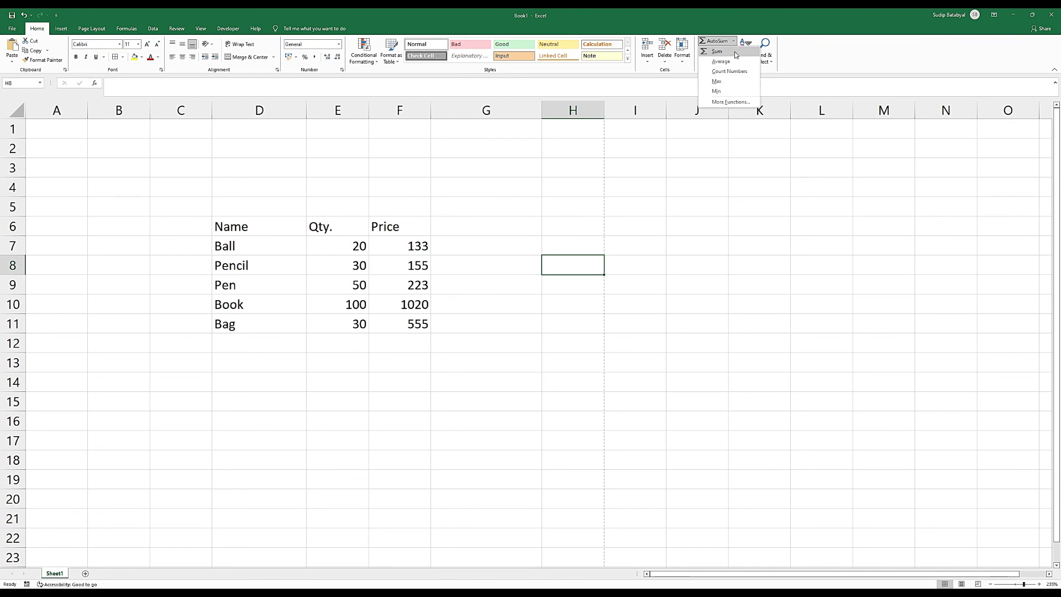
click(365, 343)
click(358, 342)
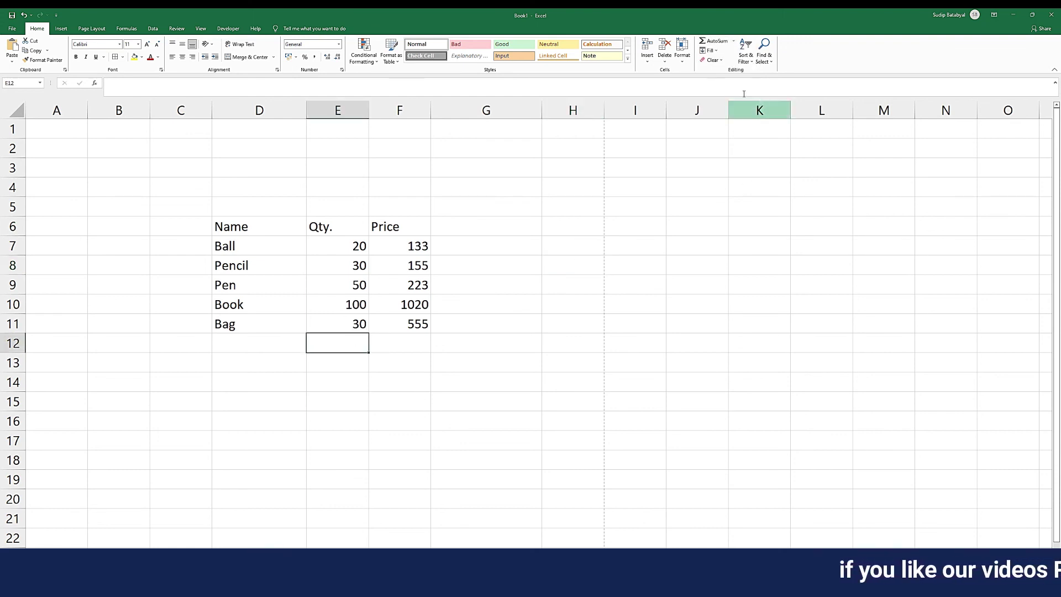
click(731, 41)
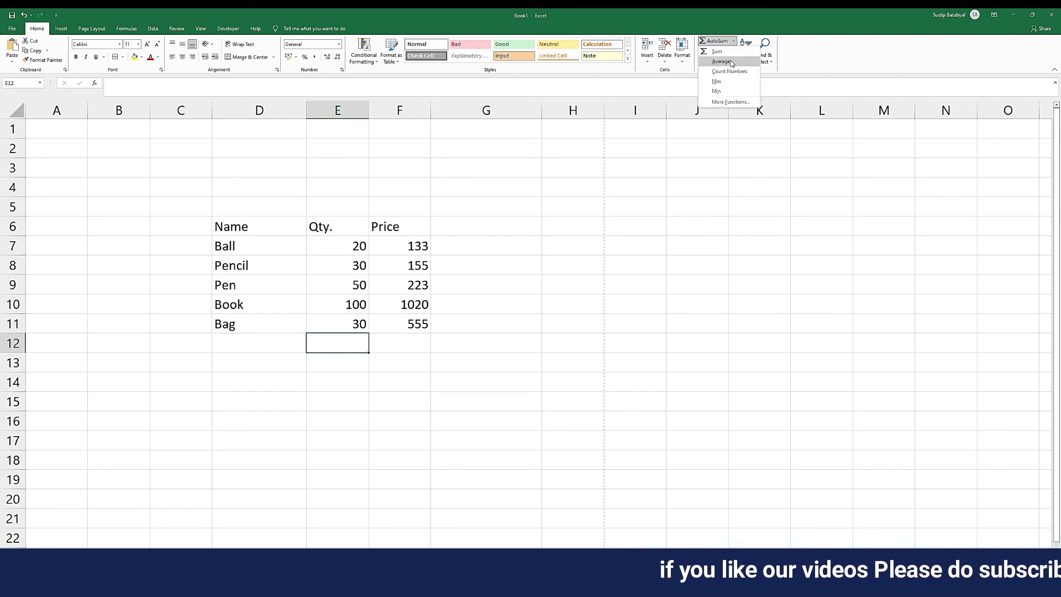
click(732, 62)
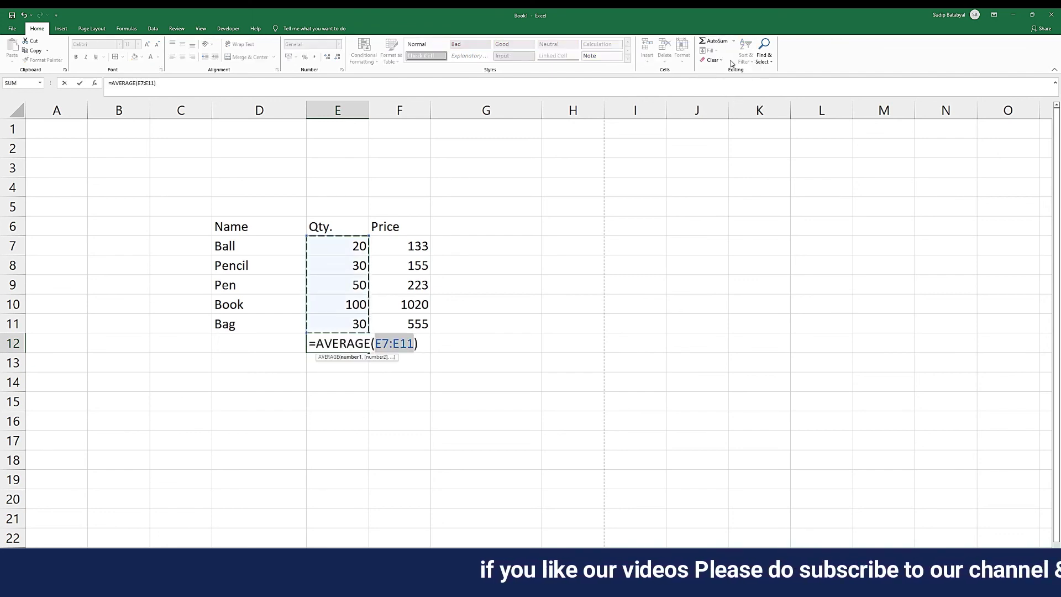
key(Return)
key(Up)
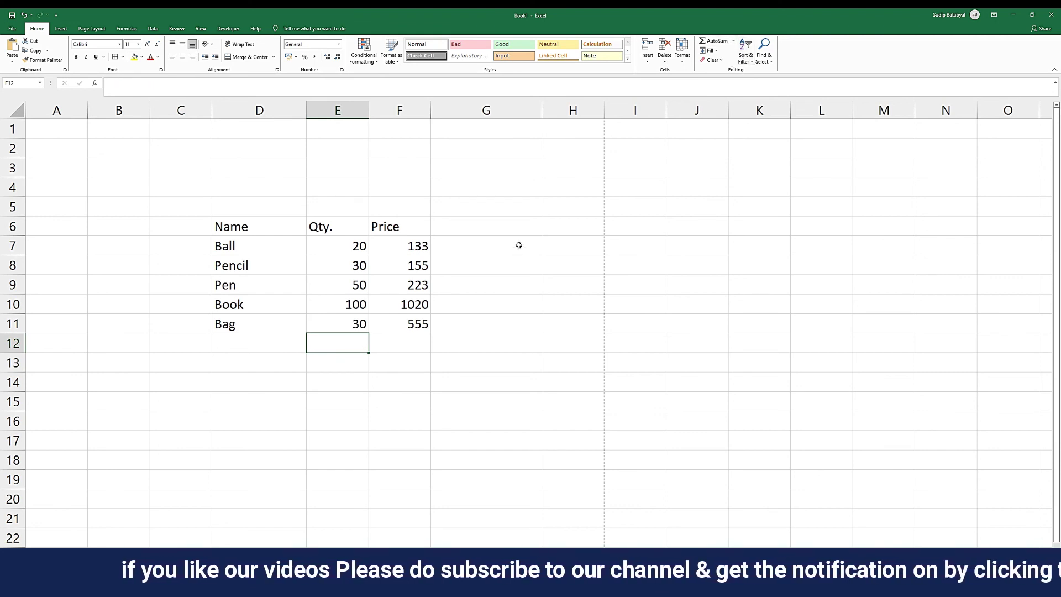
click(398, 342)
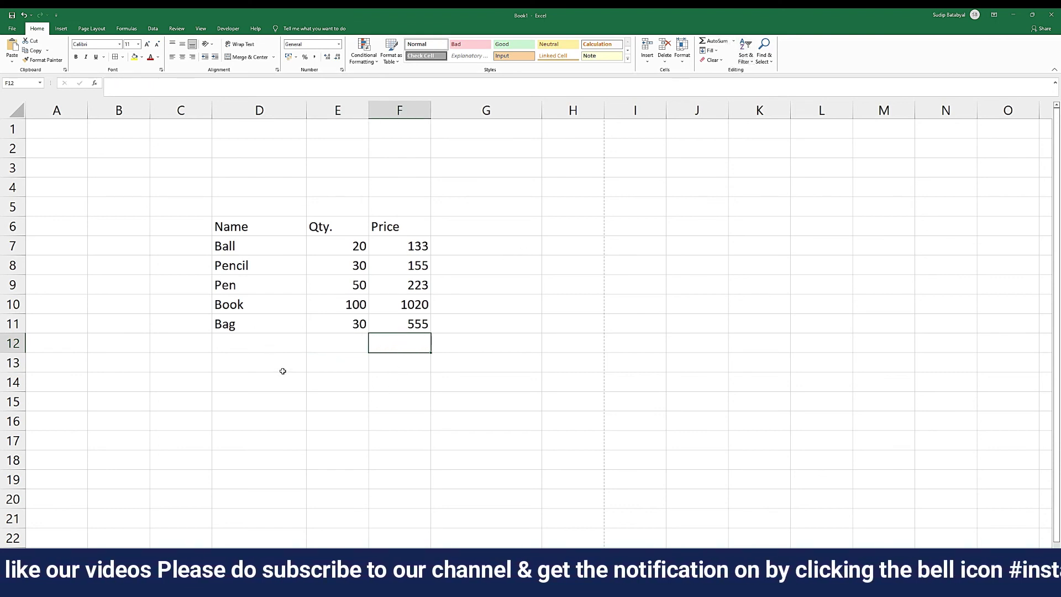